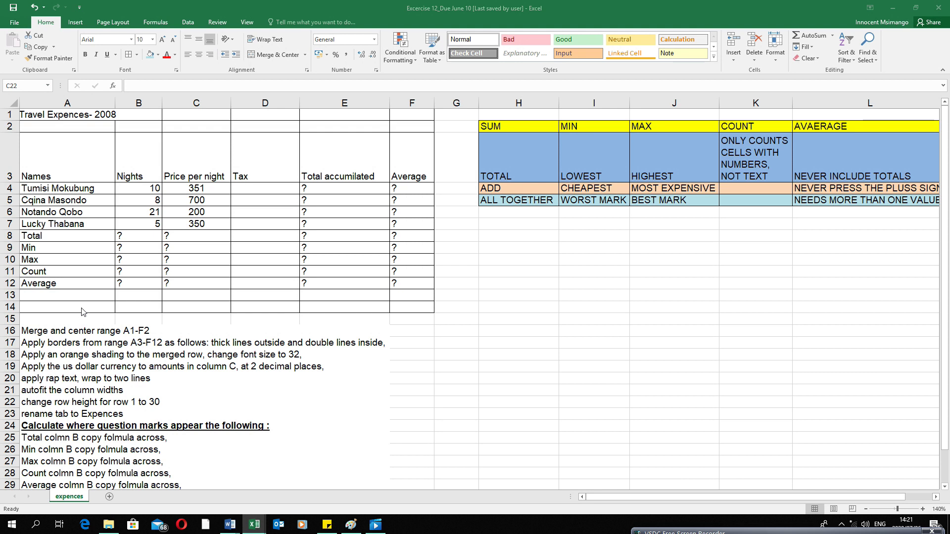
Open a new blank Excel workbook alongside the existing ones and maximize its window.
click(892, 8)
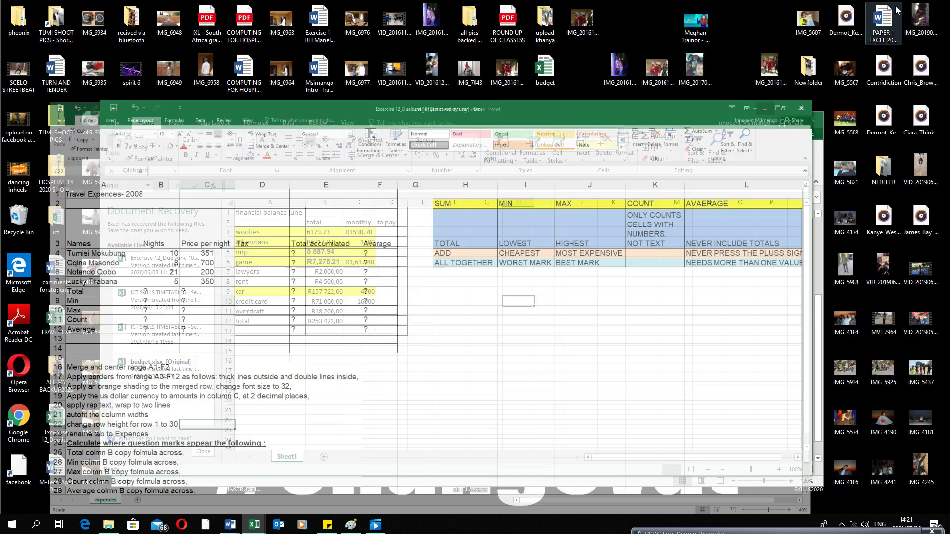
click(12, 525)
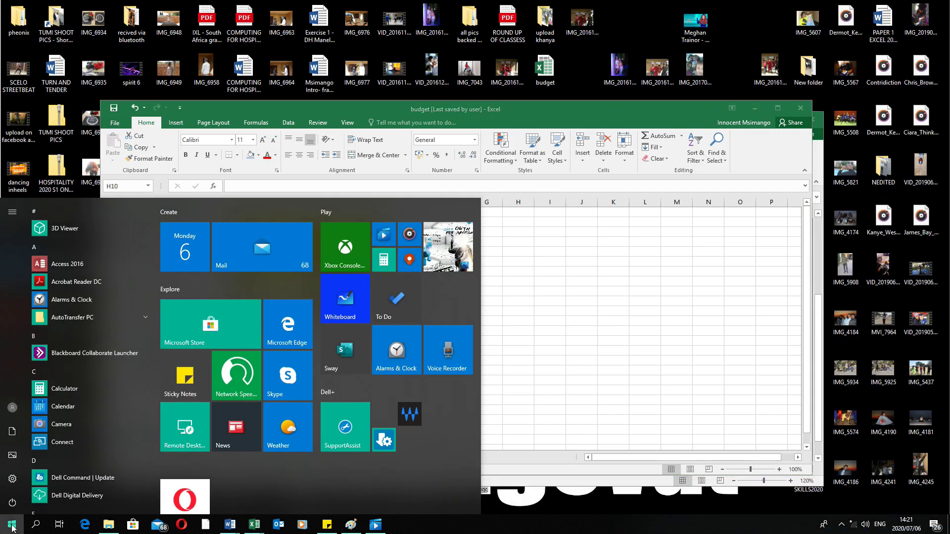
text(ece)
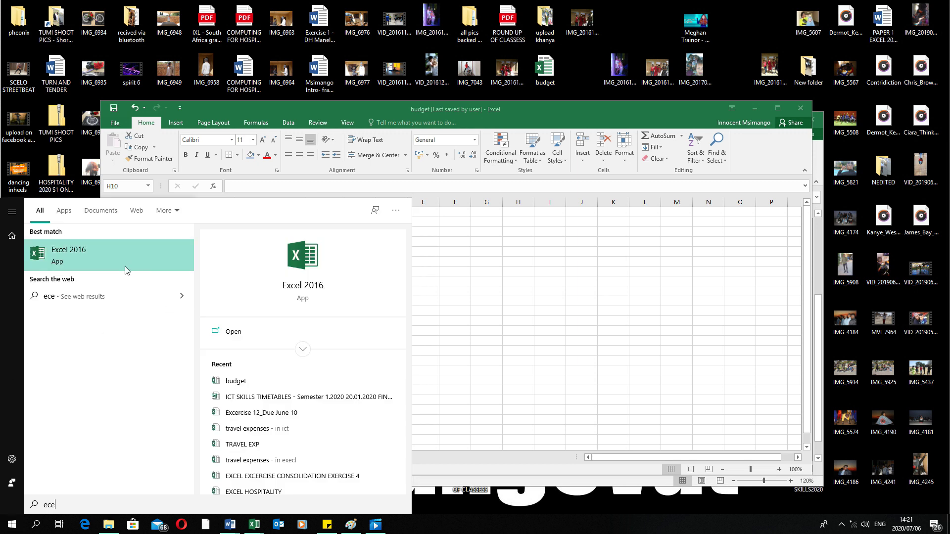
click(98, 261)
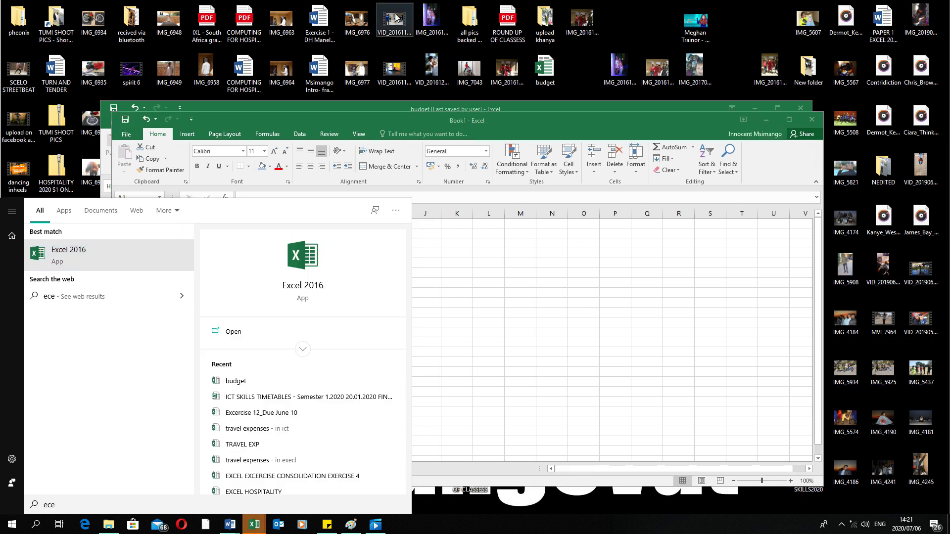
drag(427, 122, 418, 76)
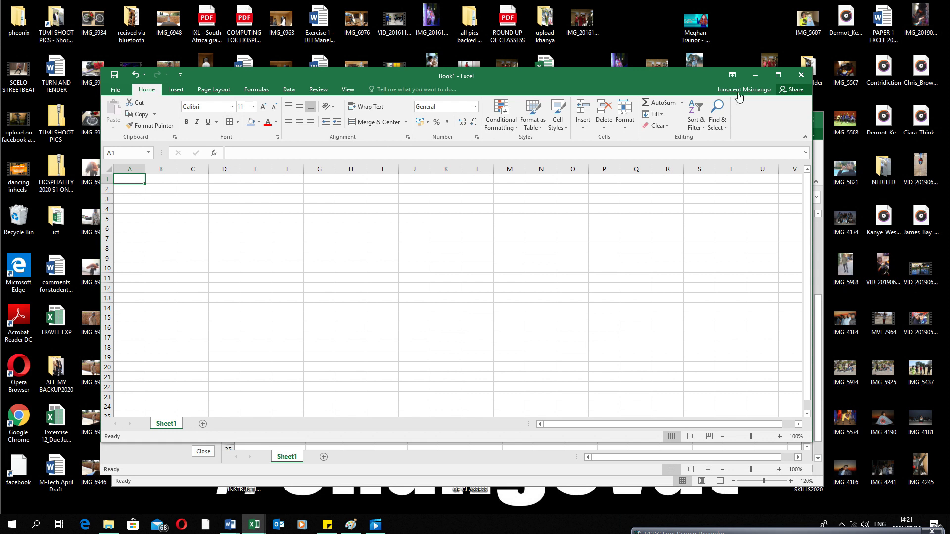
click(777, 75)
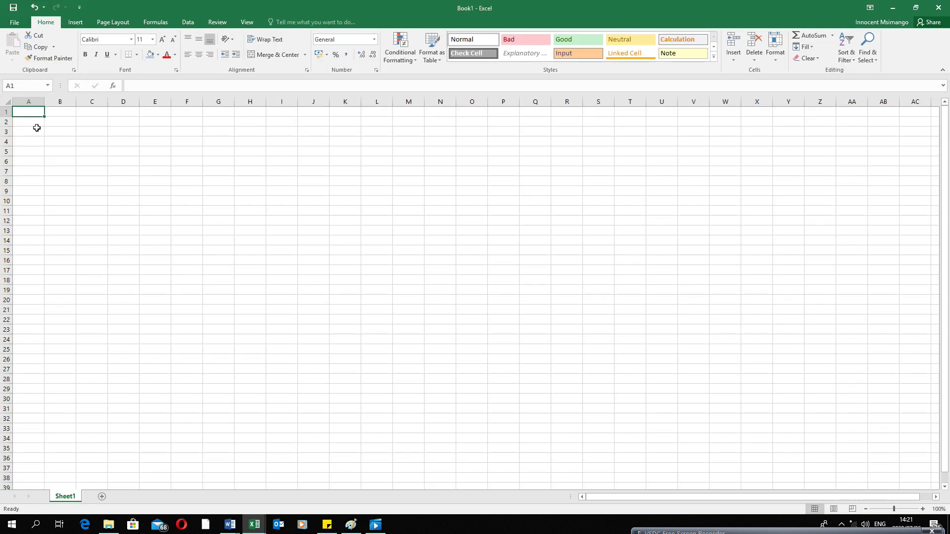
Enter the sample text "hih l" in cell A1, move along row 1 and return to A1.
click(33, 103)
click(34, 109)
text(hih l)
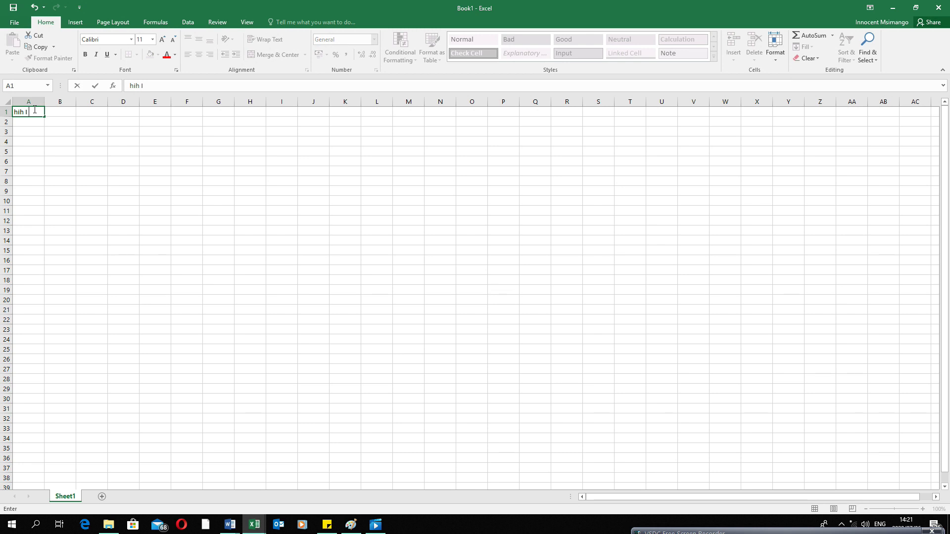
key(Tab)
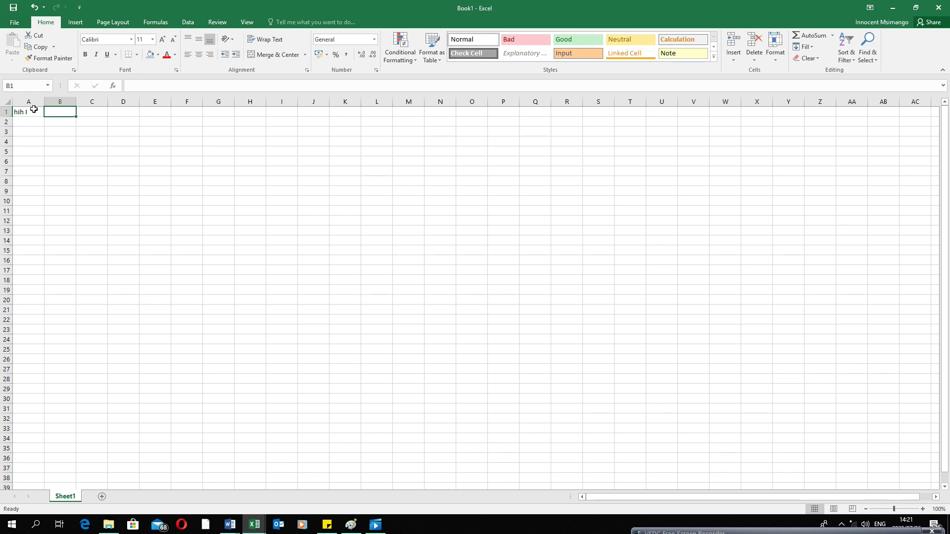
key(Right)
key(Right)
key(Left)
key(Left)
key(Left)
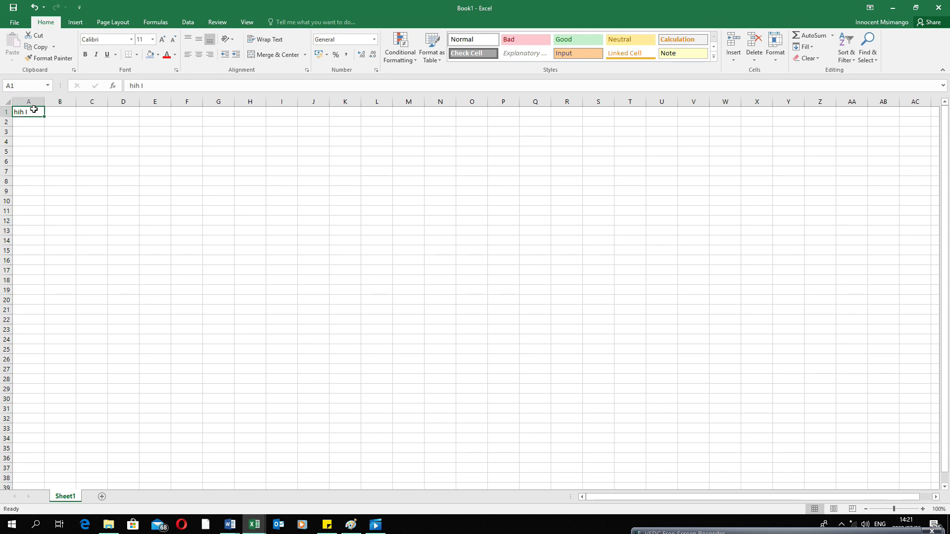
Append "uhu uihoi" after the spaces in A1 and compare the actual contents of cells A1 and B1.
double_click(36, 111)
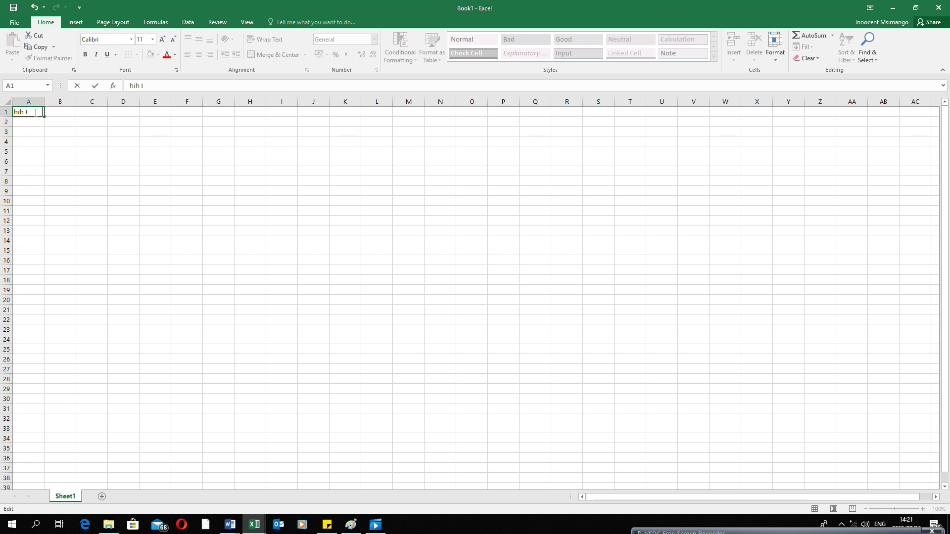
text(uhu uihoi)
key(Return)
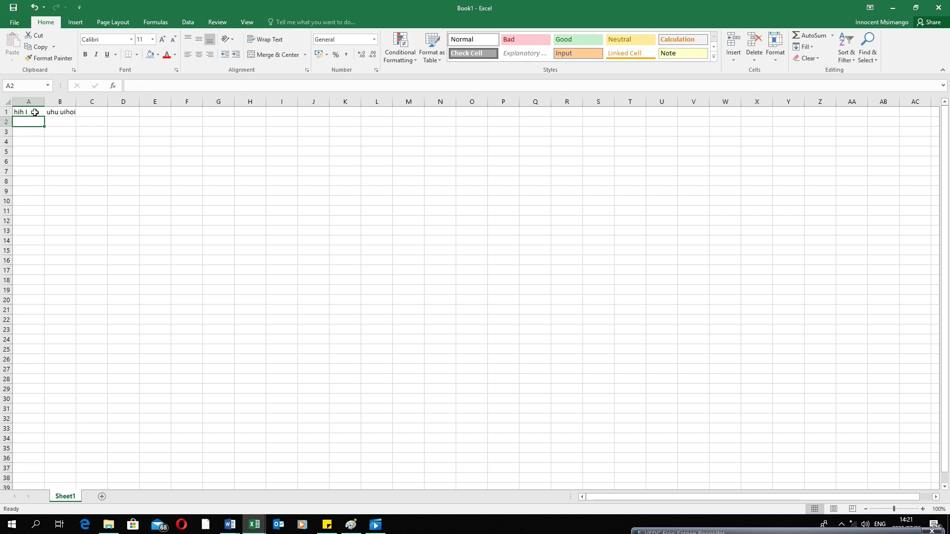
click(59, 111)
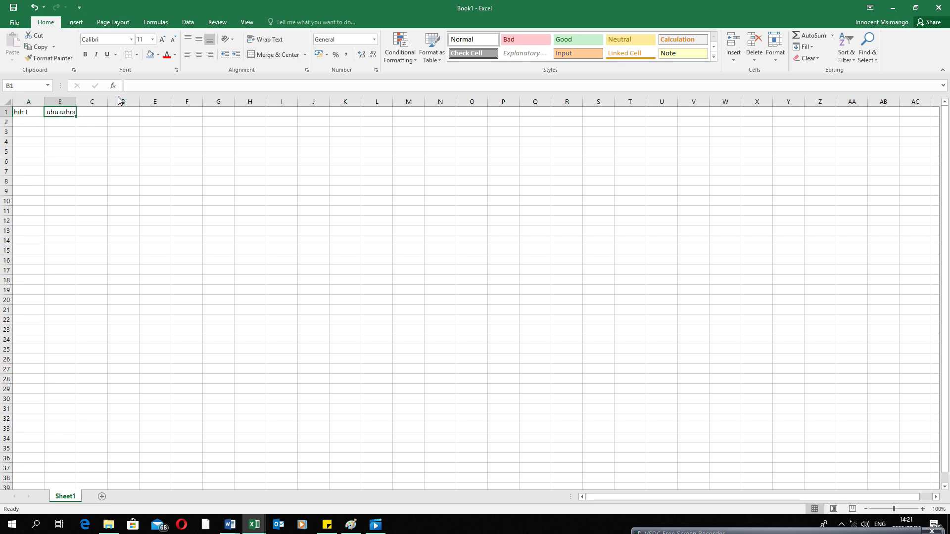
click(40, 112)
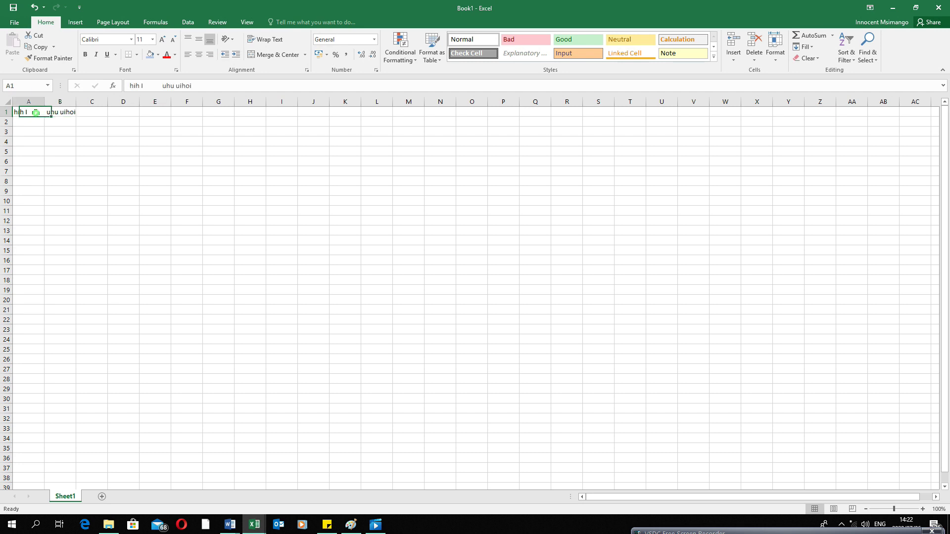
click(142, 85)
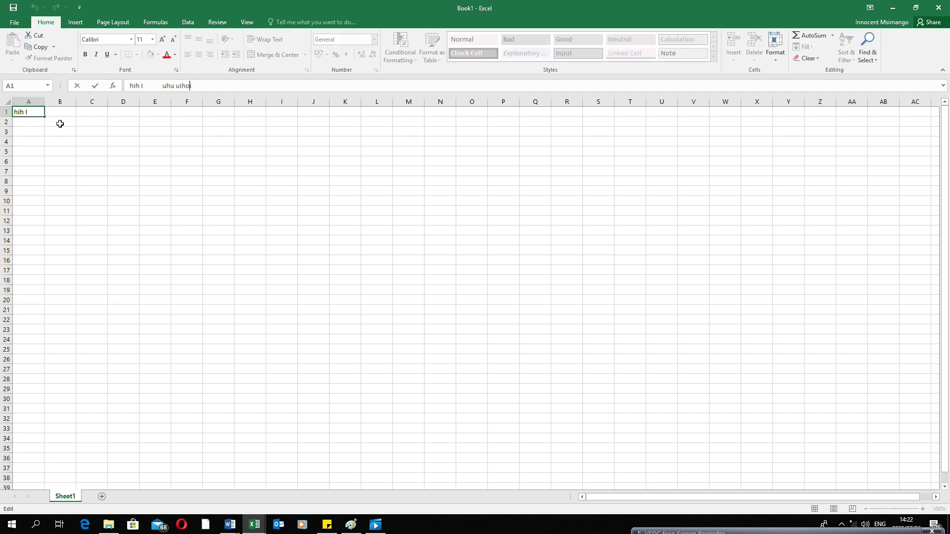
click(28, 122)
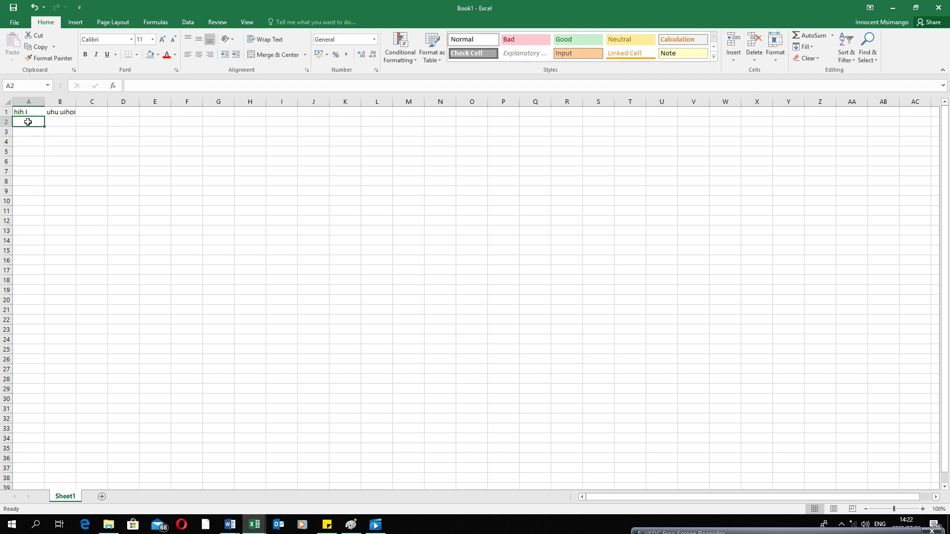
Enter "hg i" in A2 and "y uyg" in B2, and compare the contents of the cells in both rows.
text(hg i)
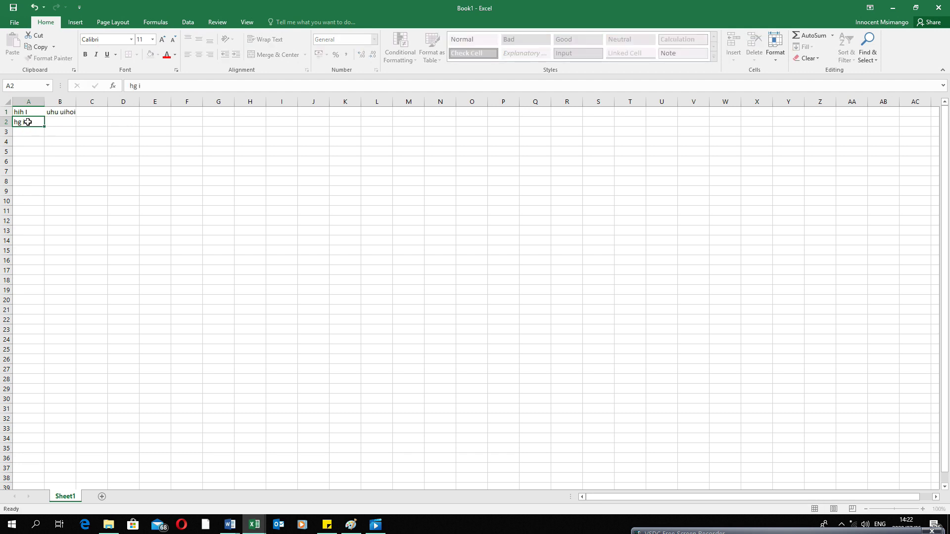
key(Tab)
text(y uyg)
key(Return)
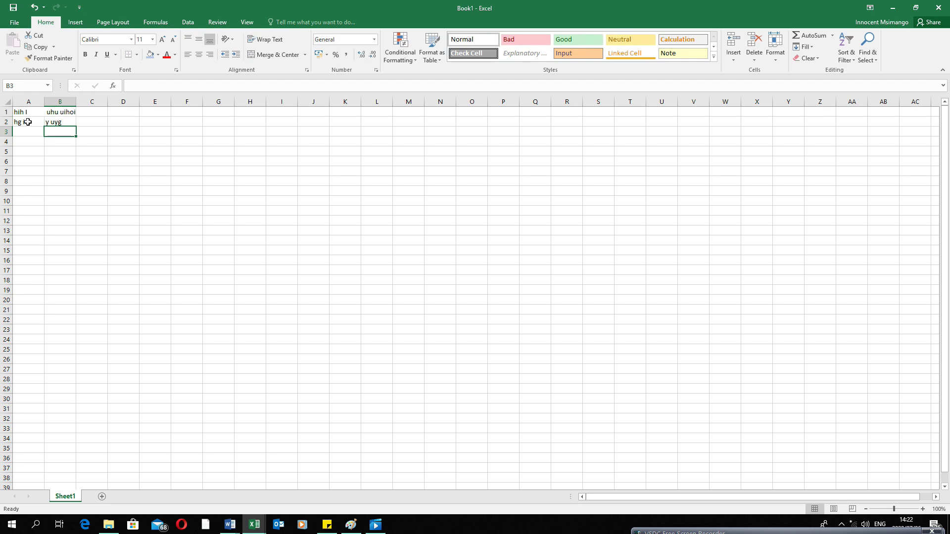
click(28, 121)
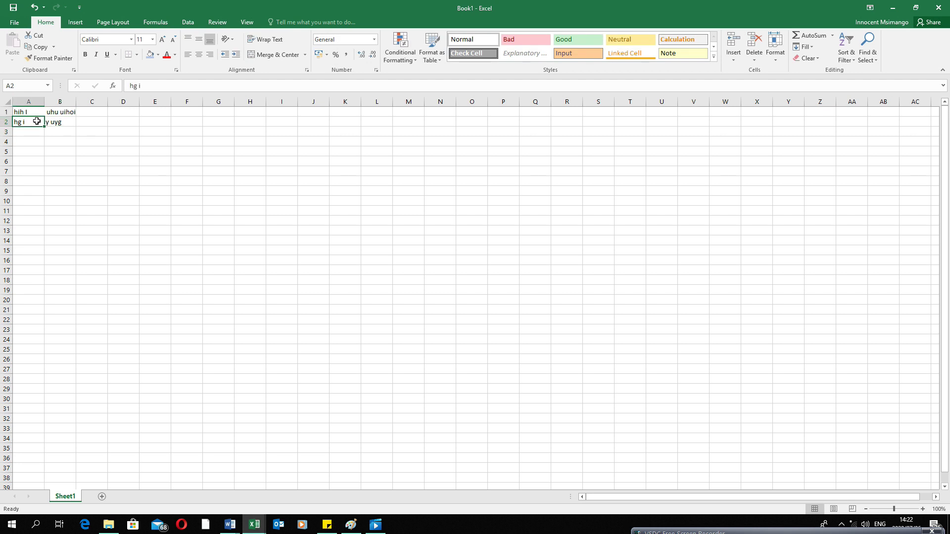
click(60, 122)
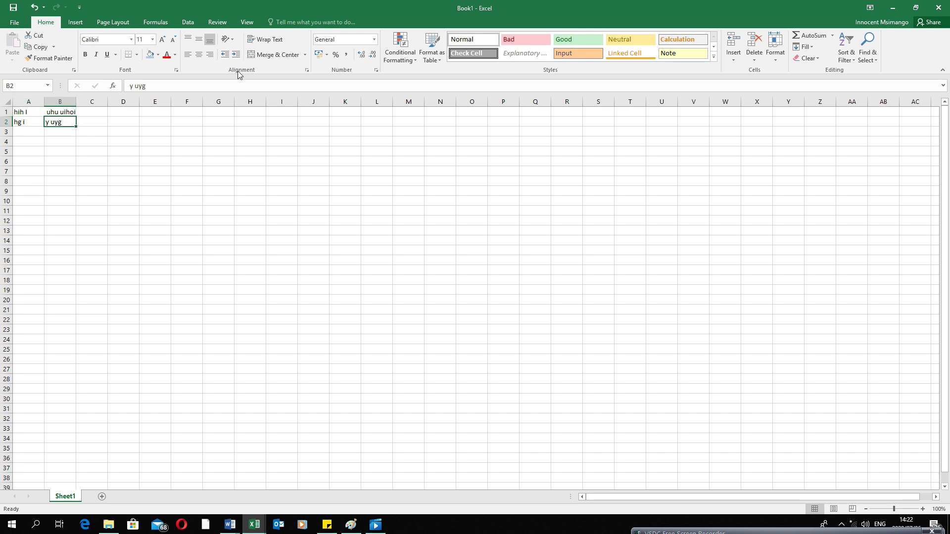
click(56, 111)
click(28, 113)
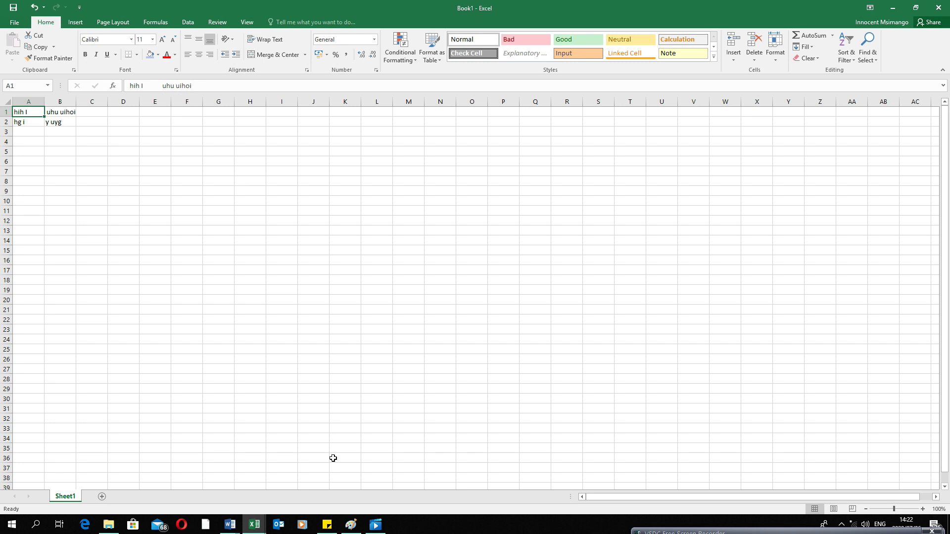
Switch to the Excercise 12_Due June 10 workbook and close Document Recovery, removing the unopened recovered files.
click(254, 525)
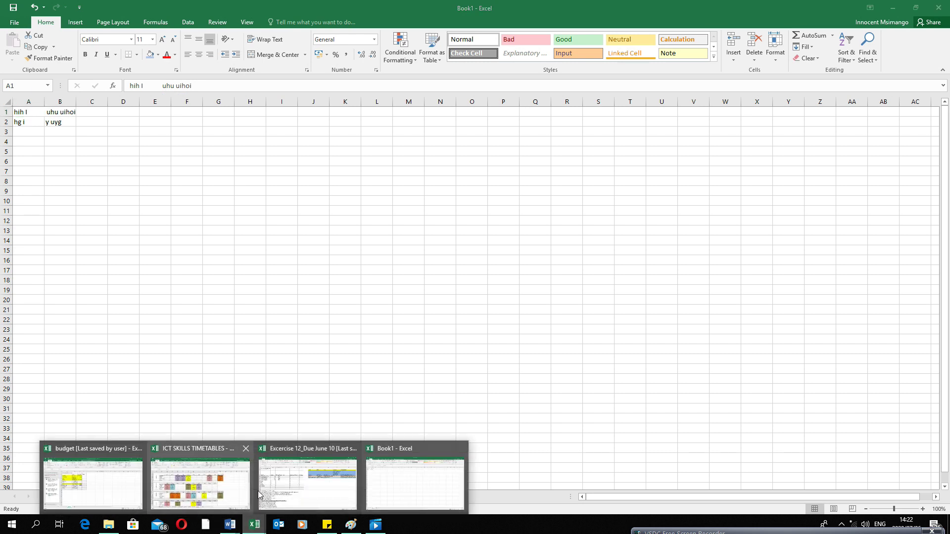
click(302, 484)
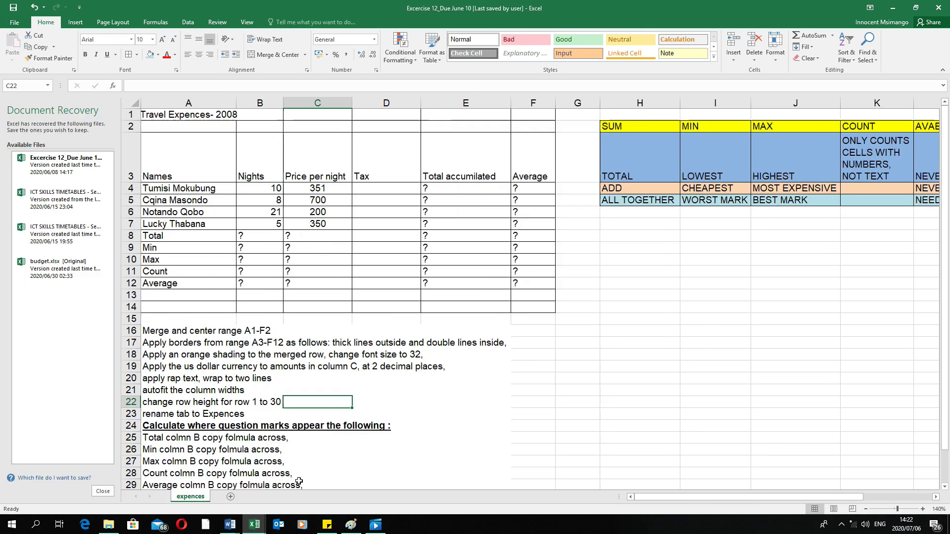
click(102, 491)
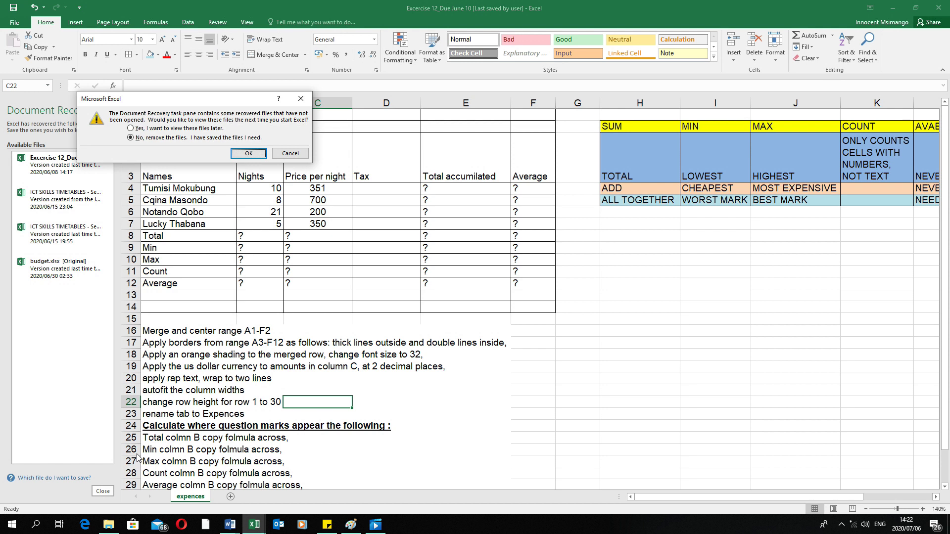
click(249, 154)
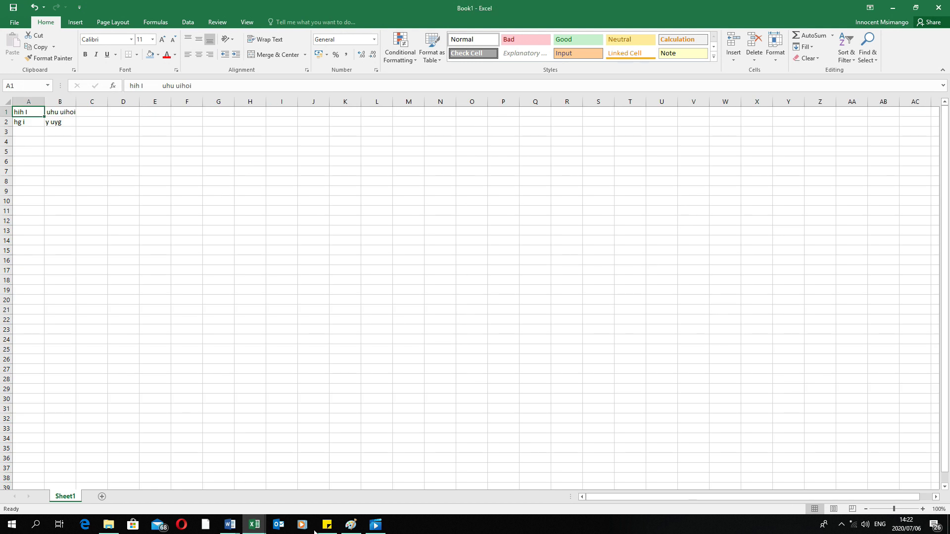
click(255, 524)
click(277, 481)
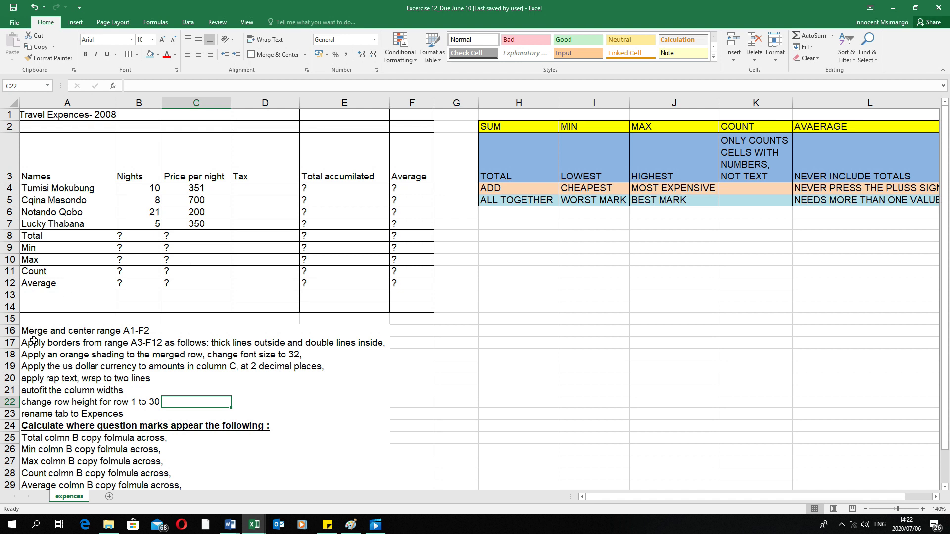
Highlight the formatting instructions in rows 16 to 23 to review them.
drag(32, 330, 75, 414)
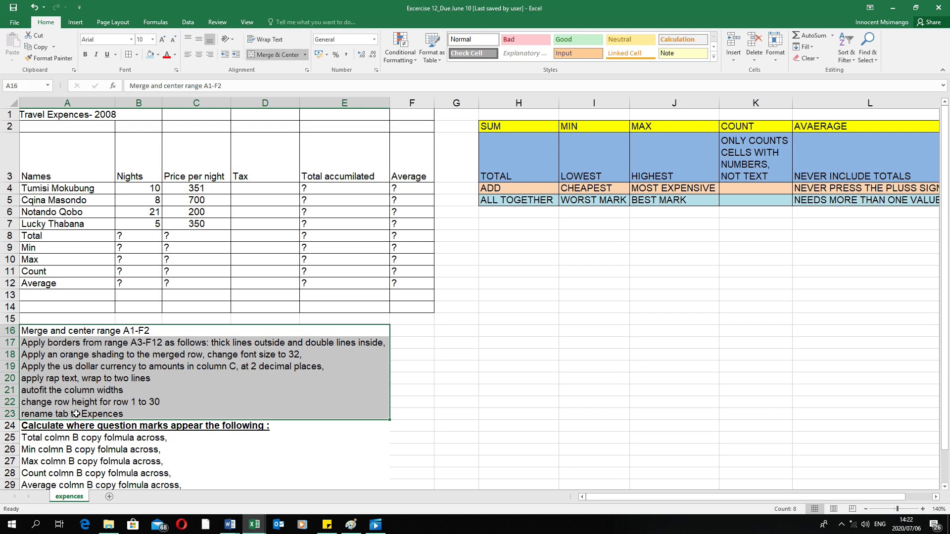
click(405, 346)
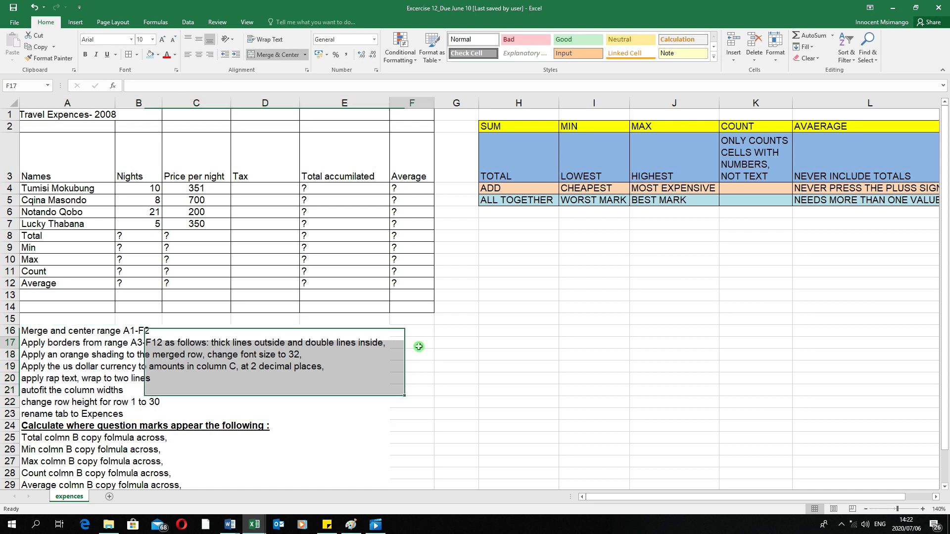
Fill the title from A1 across to C1 and undo the fill.
click(40, 115)
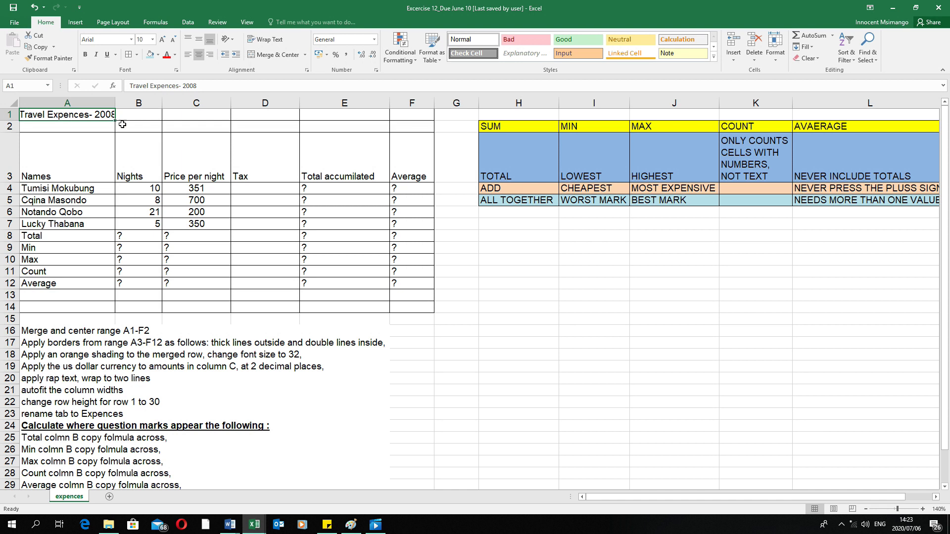
drag(115, 120, 217, 125)
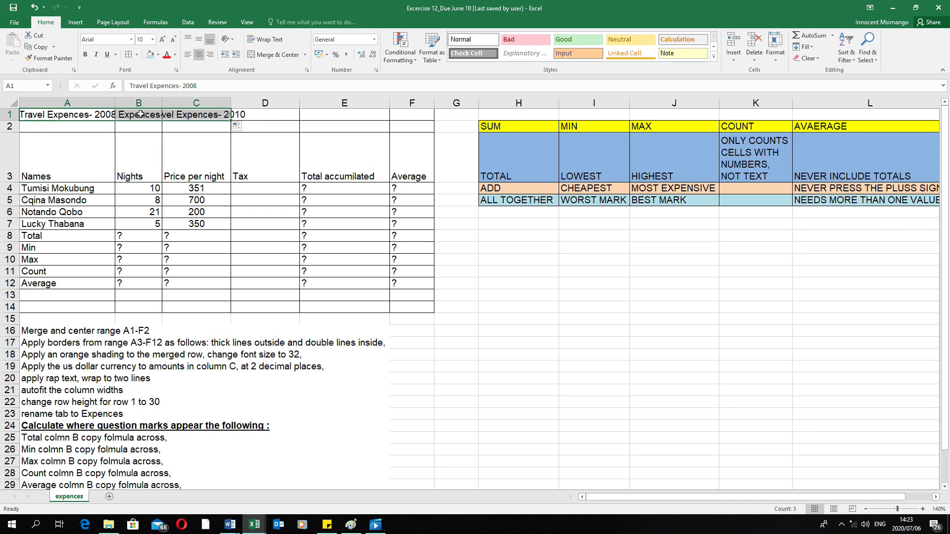
click(33, 7)
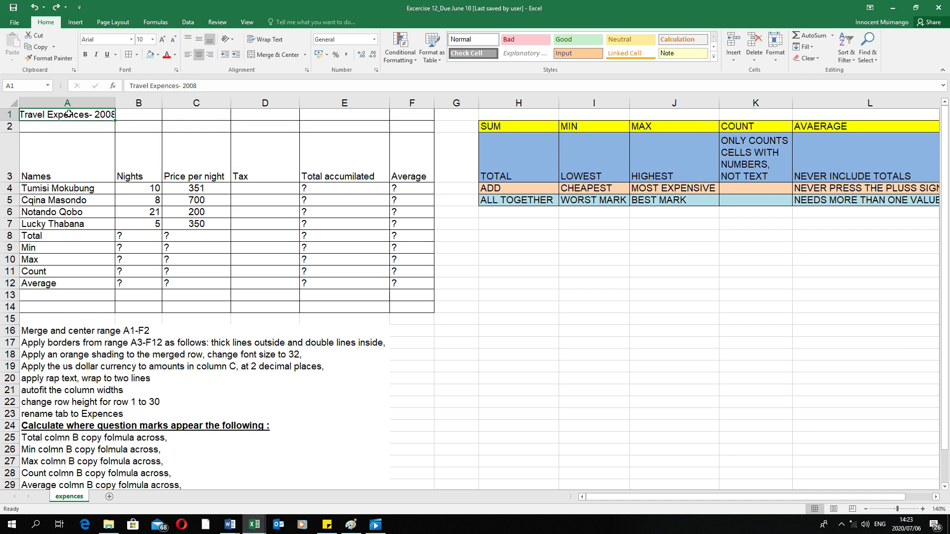
Merge and center the "Travel Expences- 2008" title across the range A1:F2.
drag(66, 113, 410, 113)
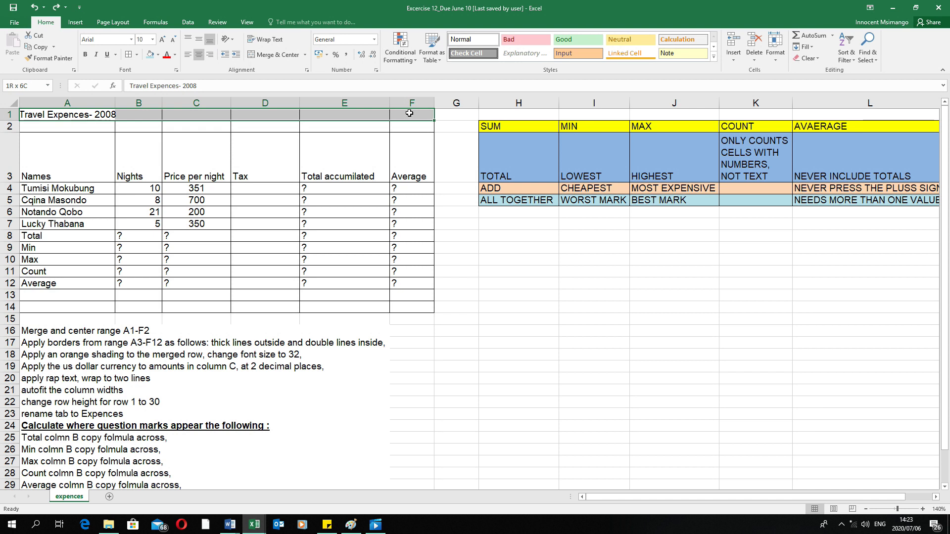
drag(409, 113, 414, 126)
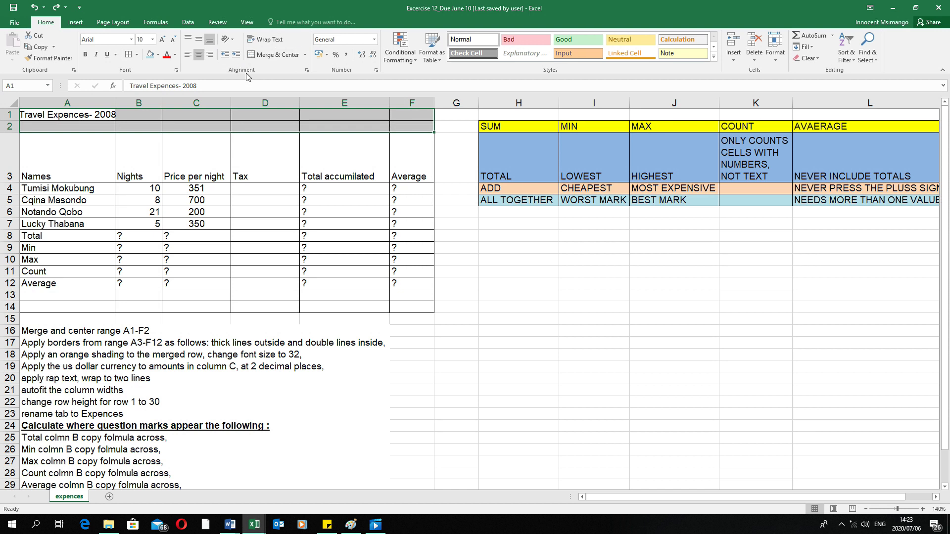
click(306, 55)
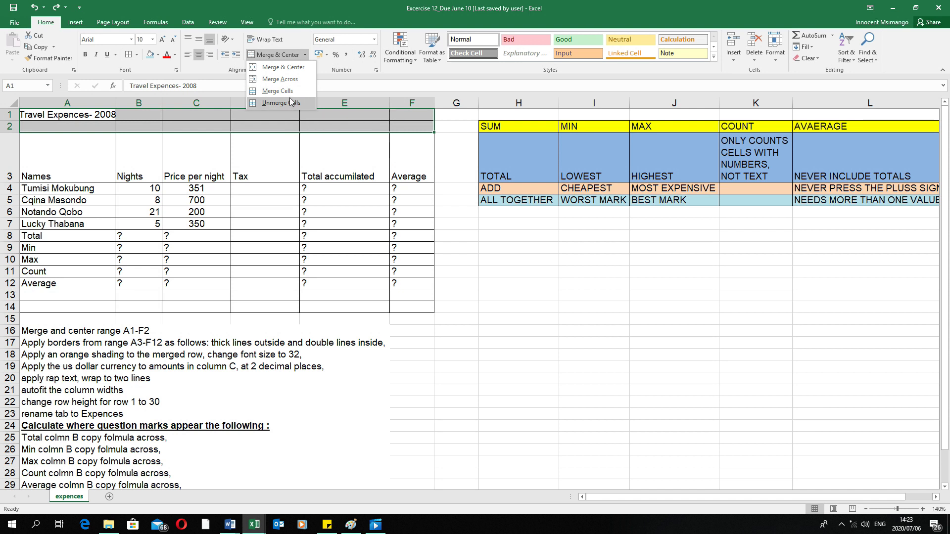
click(280, 67)
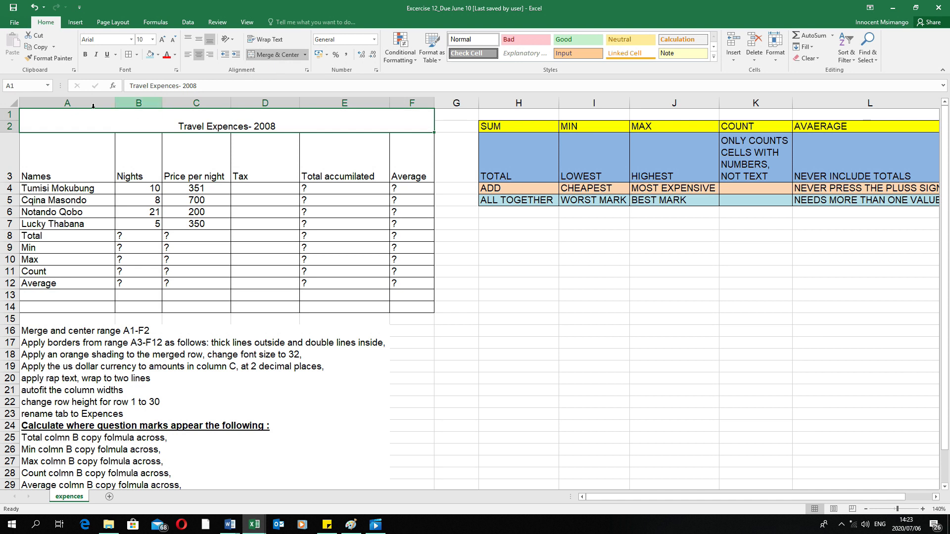
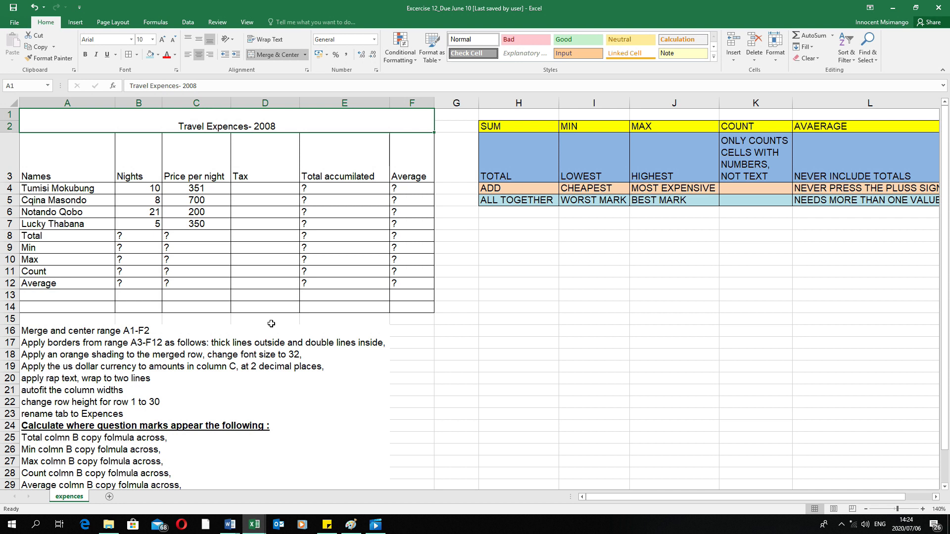
Set a thick outline border for the table range A3:F12 in the detailed border settings.
click(139, 354)
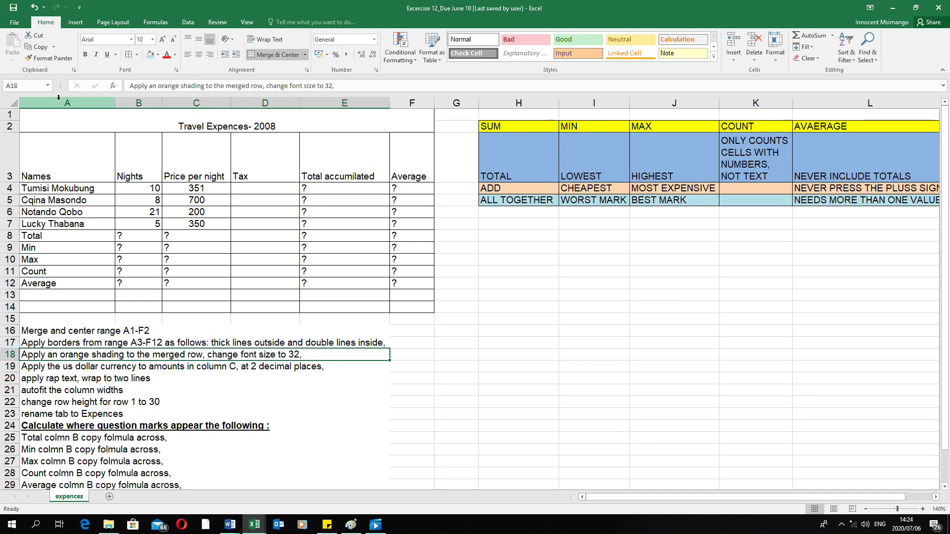
click(58, 102)
click(4, 150)
click(54, 151)
drag(54, 151, 415, 282)
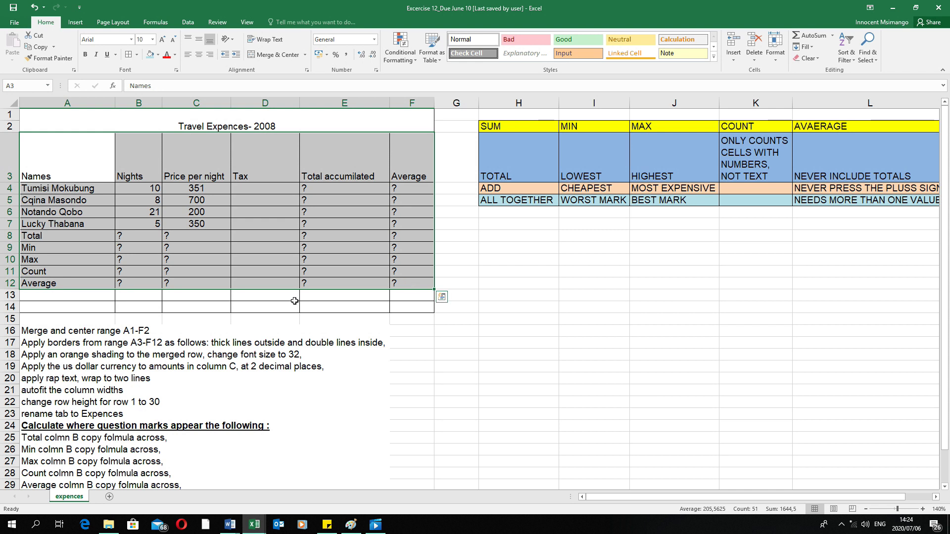
click(138, 56)
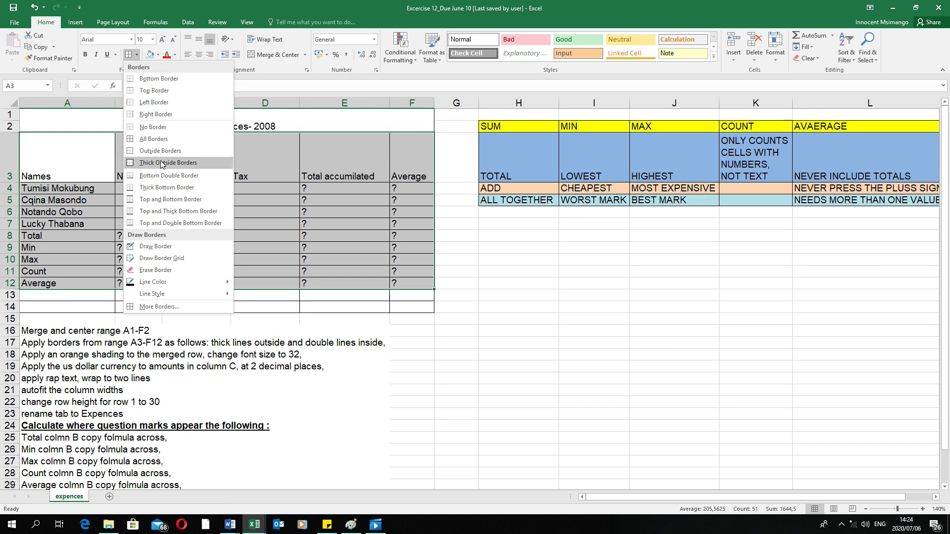
click(159, 307)
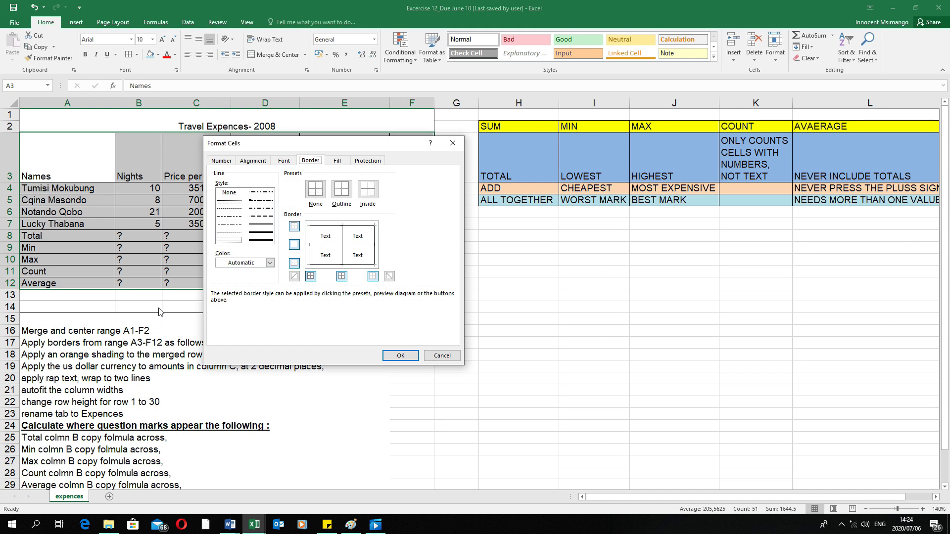
drag(273, 143, 317, 145)
click(312, 238)
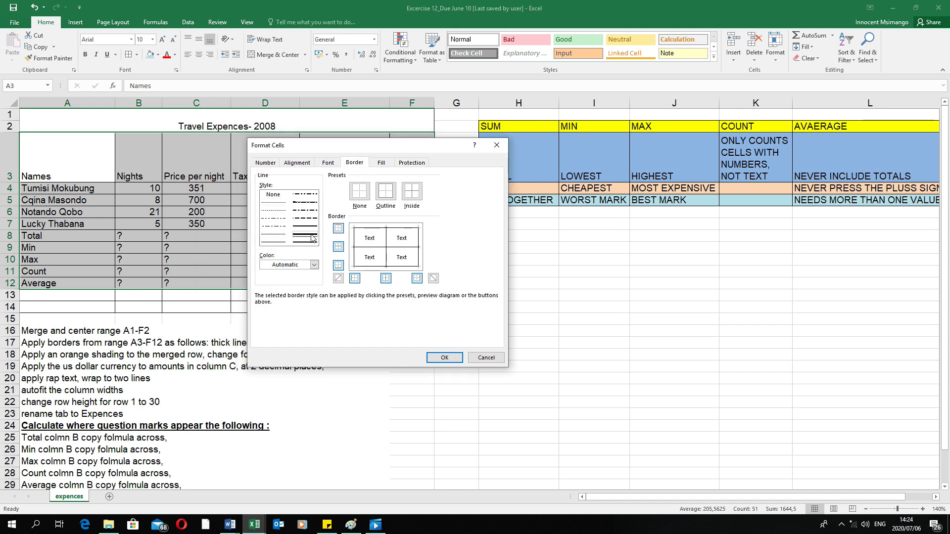
click(389, 194)
Add double lines to the inside borders of A3:F12 and apply the border settings.
click(301, 243)
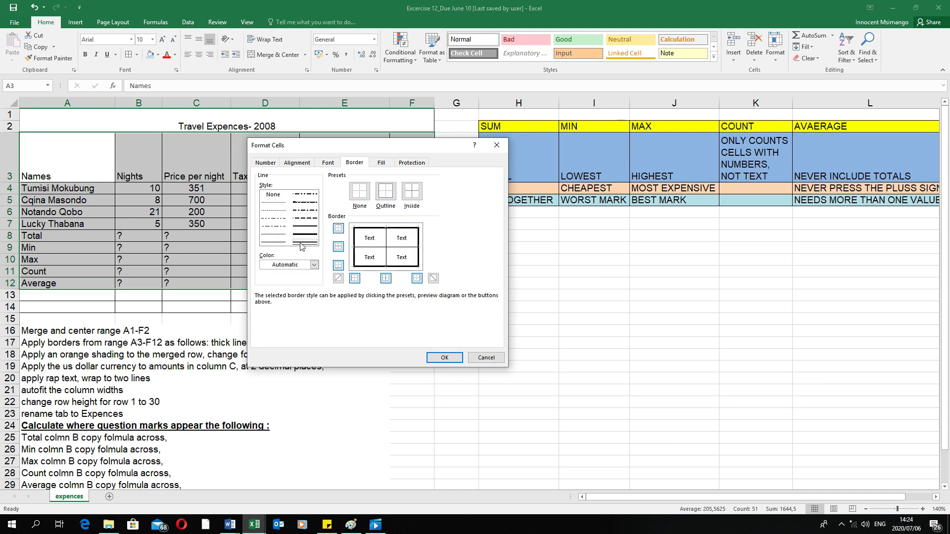
click(413, 191)
click(444, 358)
click(495, 311)
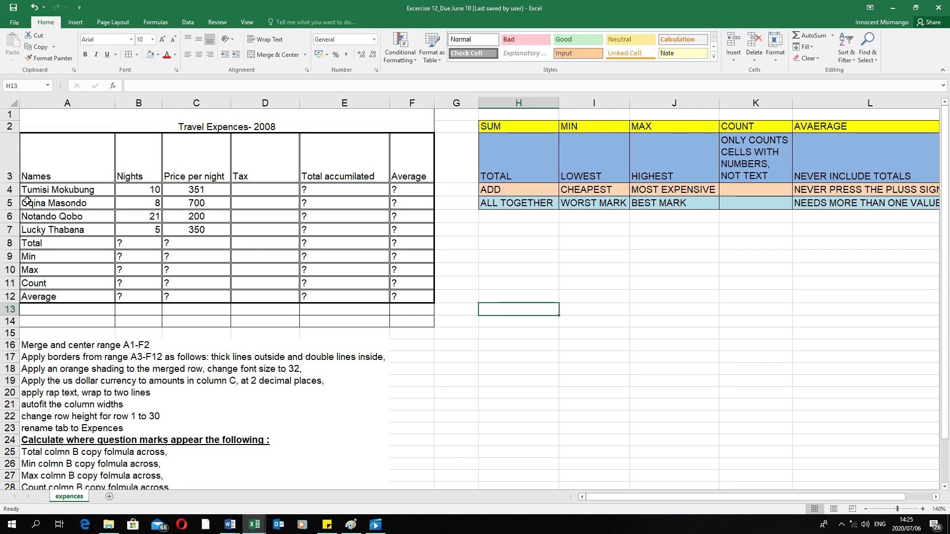
Shade the merged title cell orange and set its font size to 32.
click(98, 121)
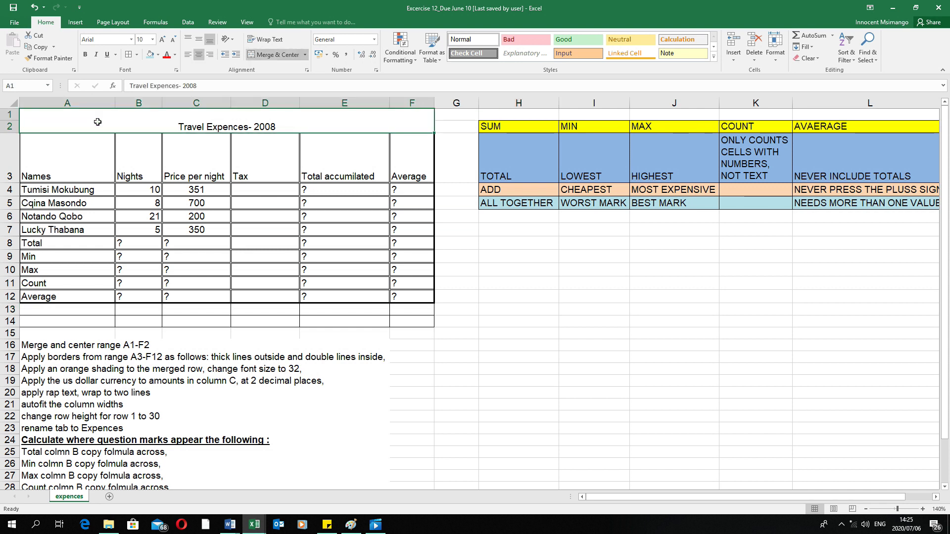
click(157, 54)
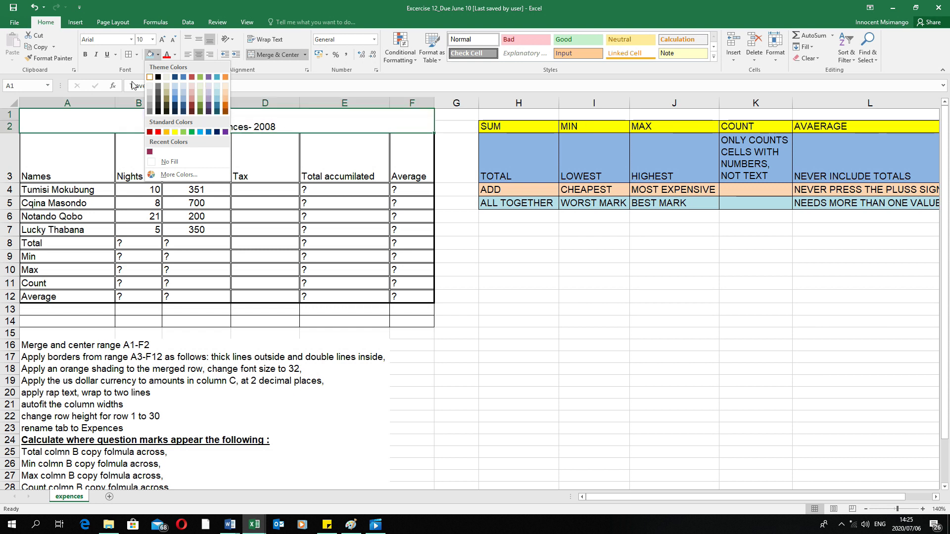
click(166, 132)
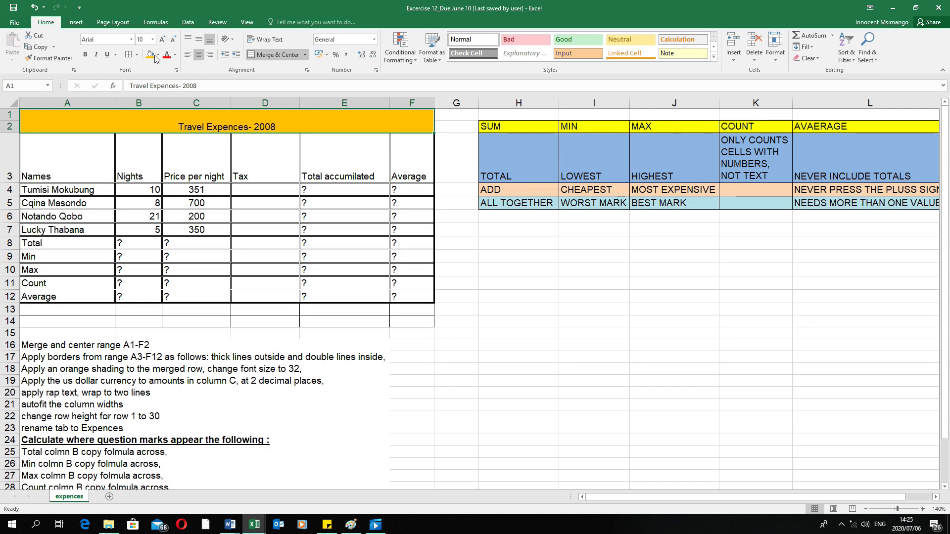
click(147, 39)
key(Return)
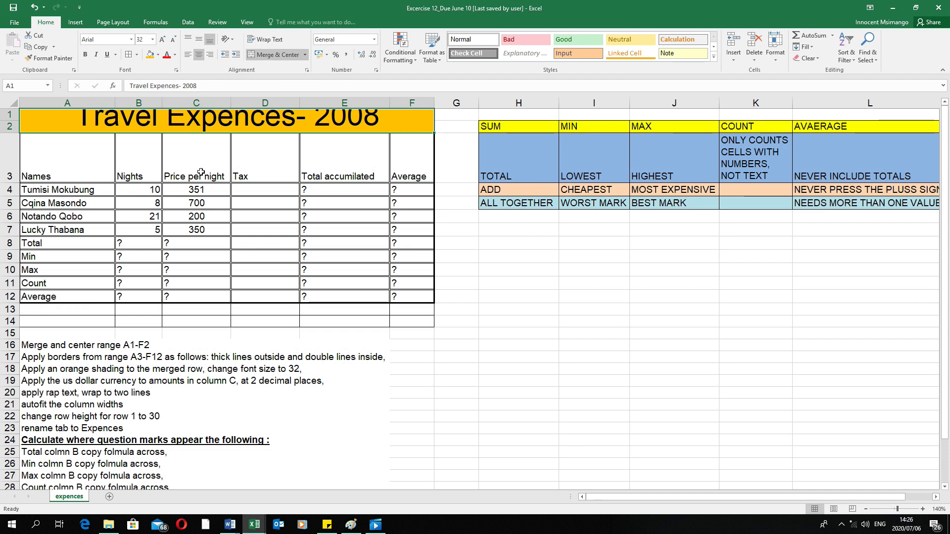
Choose the Currency category with 2 decimal places for the nightly prices in C4:C7.
drag(198, 187, 182, 229)
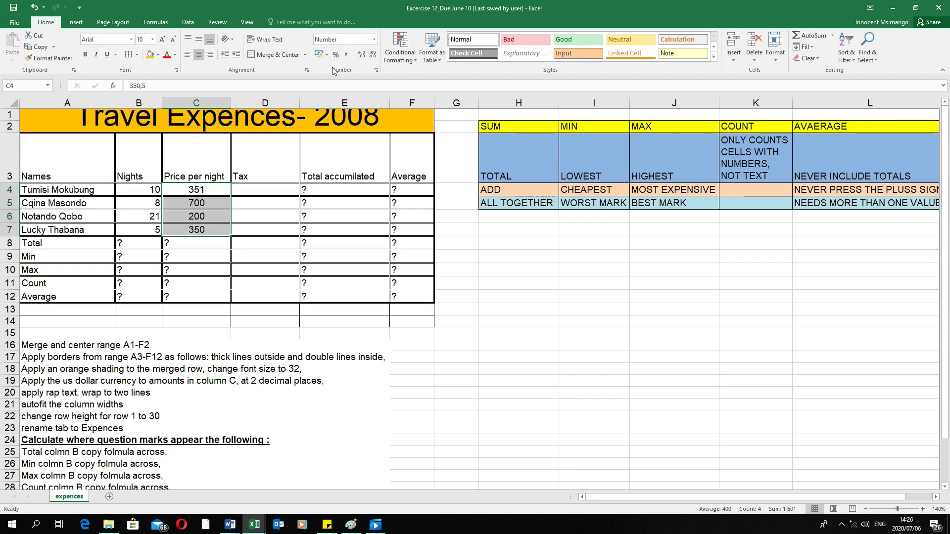
click(374, 39)
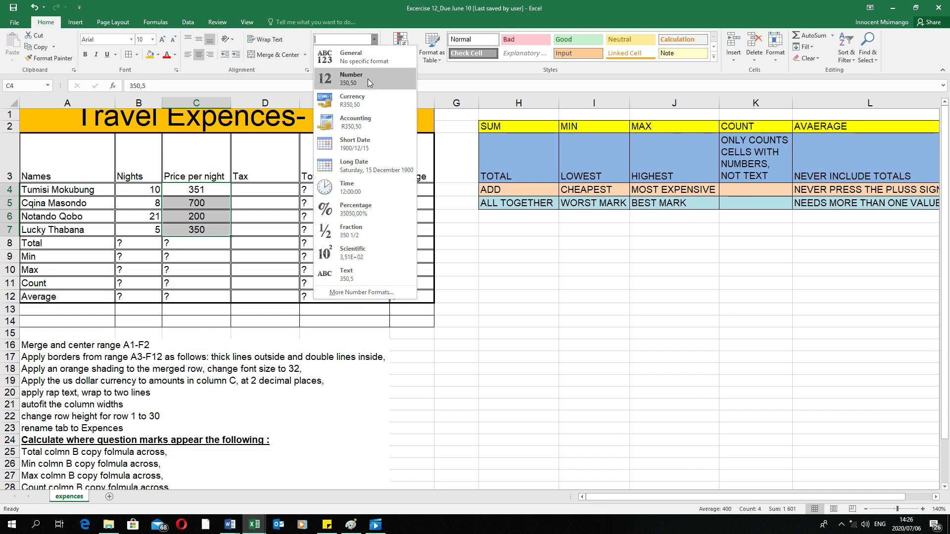
click(357, 209)
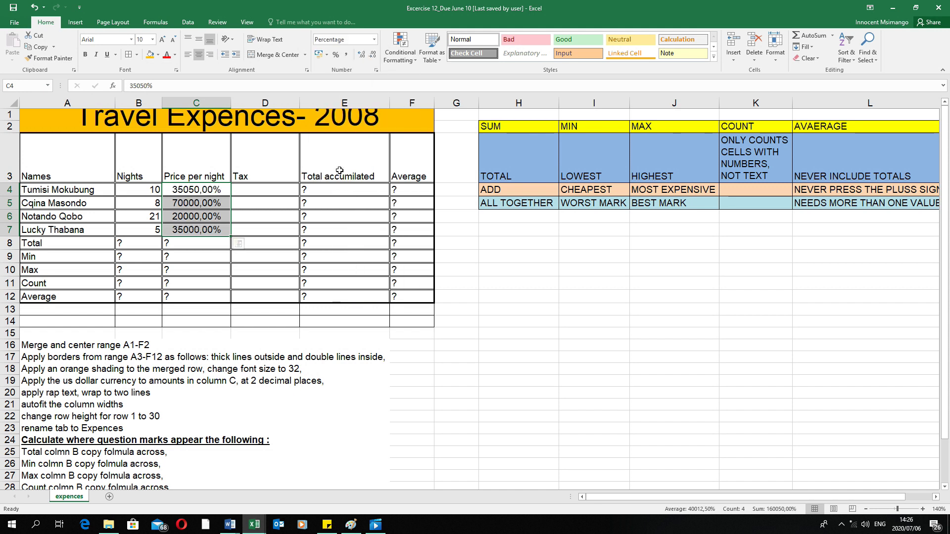
click(374, 39)
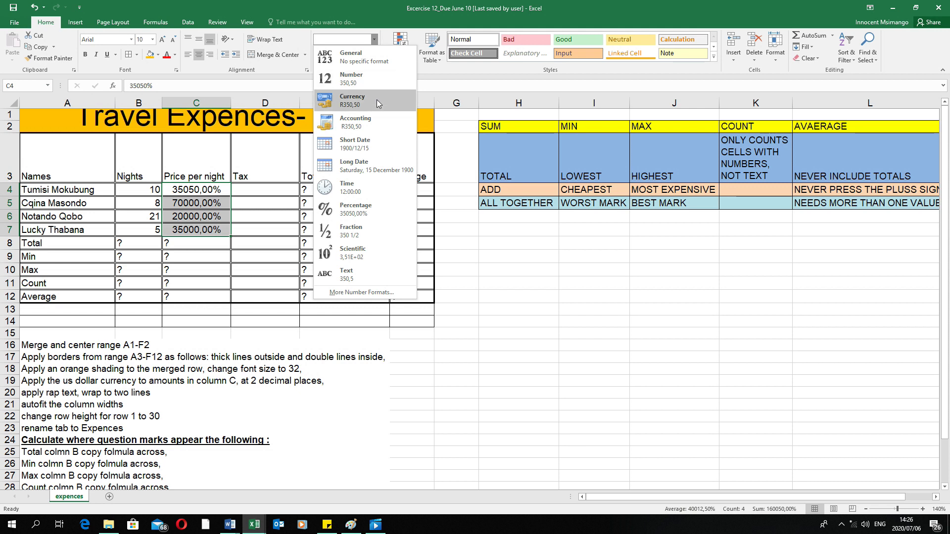
click(374, 293)
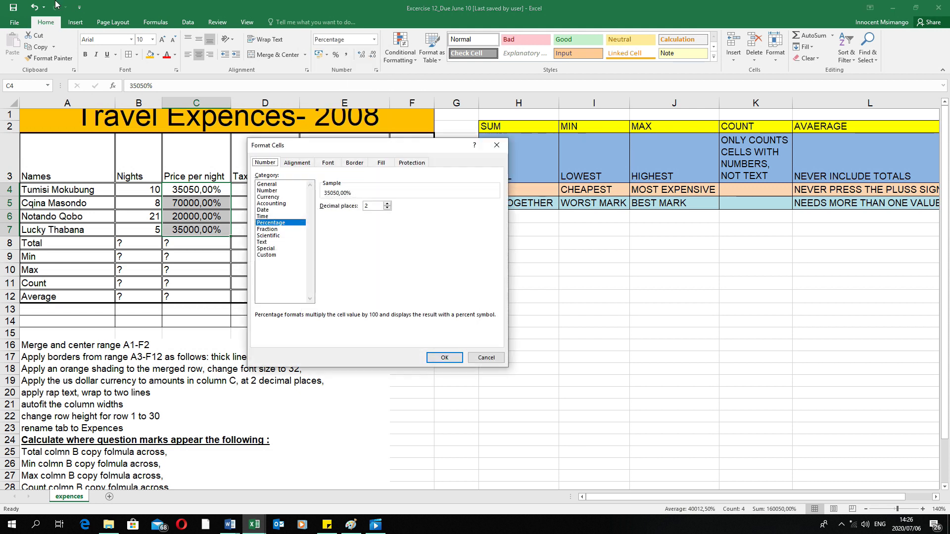
click(269, 197)
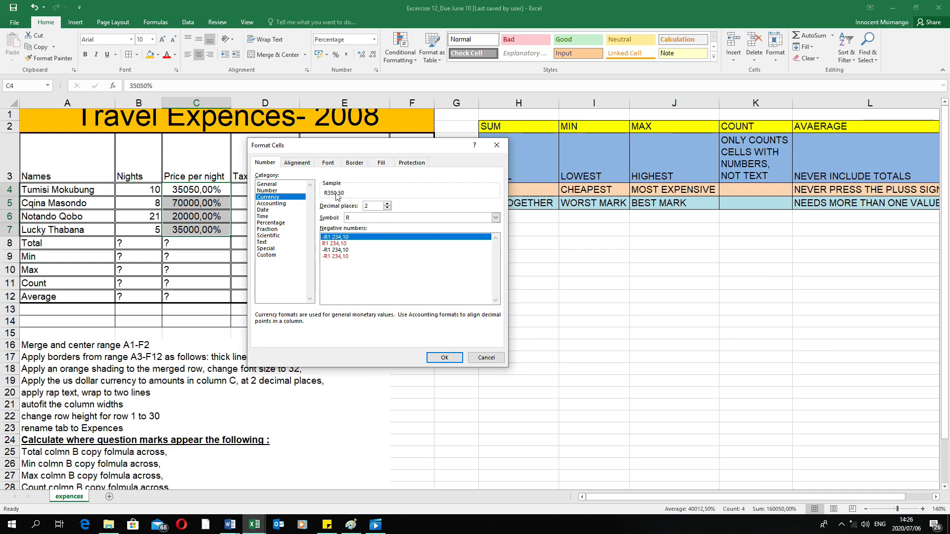
click(387, 208)
click(388, 208)
click(388, 204)
click(388, 204)
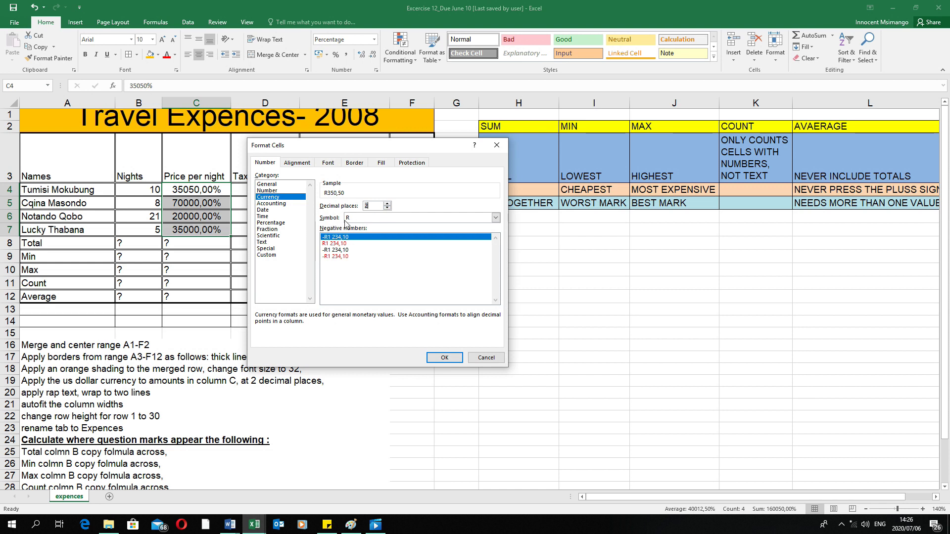
Set the currency symbol to $ English (United States) and apply the format to the selected prices.
click(495, 218)
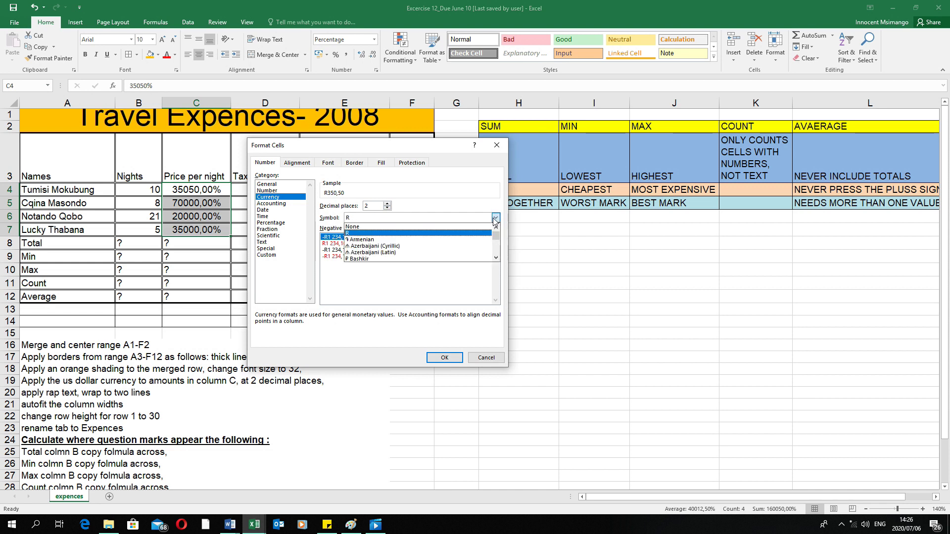
click(495, 258)
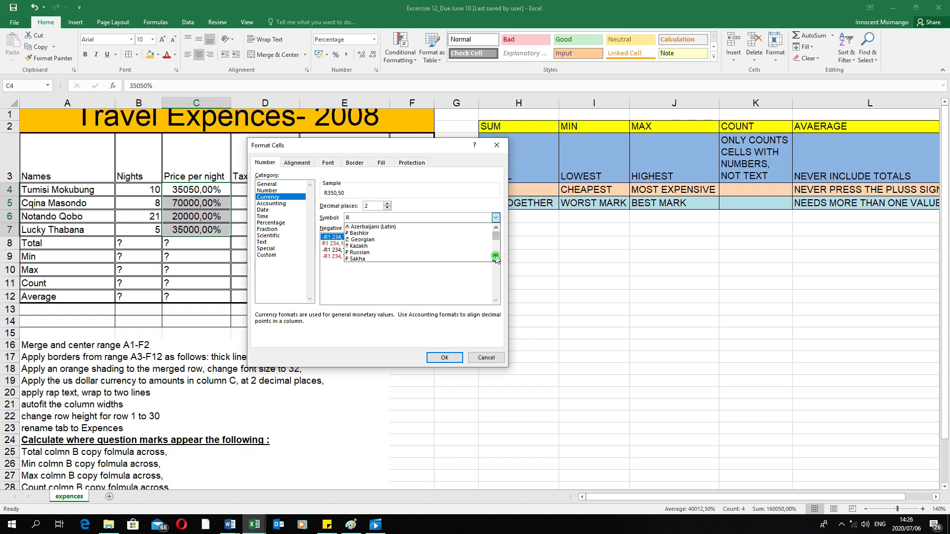
drag(496, 257, 497, 259)
click(496, 228)
click(496, 228)
click(495, 228)
click(496, 228)
click(499, 231)
click(498, 230)
click(498, 231)
click(499, 231)
click(499, 231)
click(498, 230)
click(499, 231)
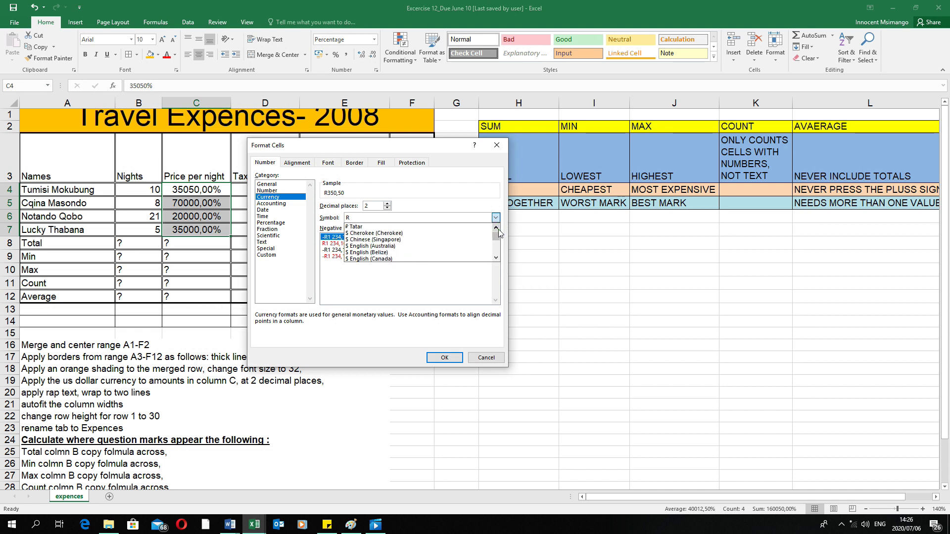
click(496, 257)
click(496, 257)
click(496, 257)
click(496, 257)
click(496, 257)
click(496, 258)
click(496, 257)
click(496, 257)
click(497, 260)
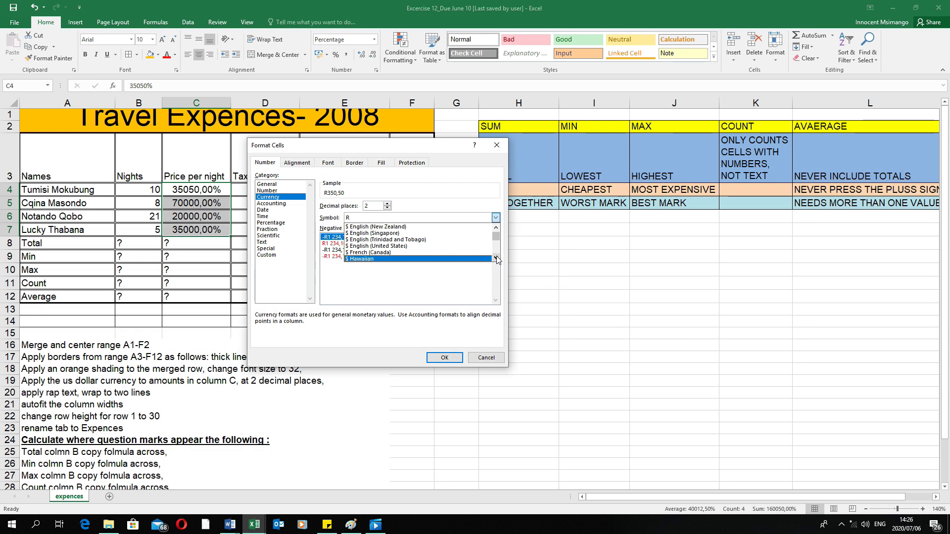
click(406, 246)
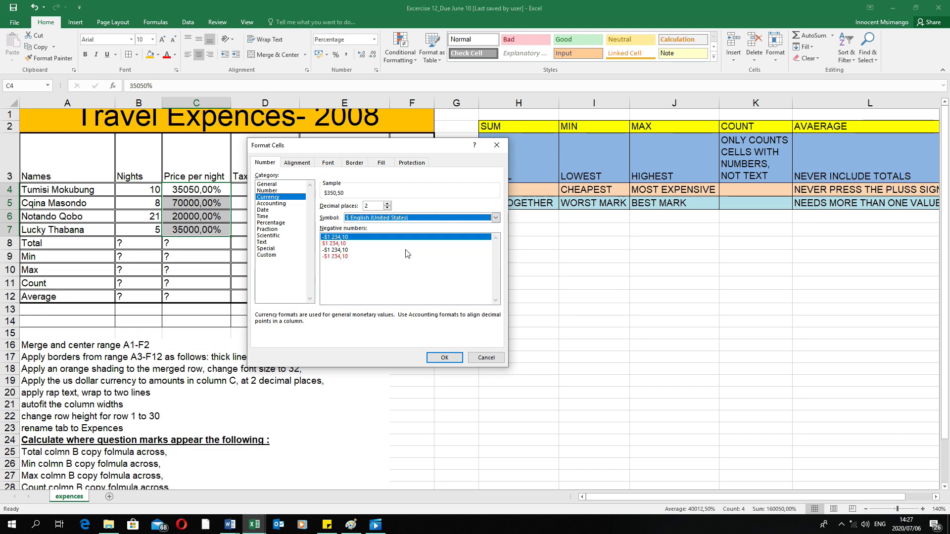
click(444, 357)
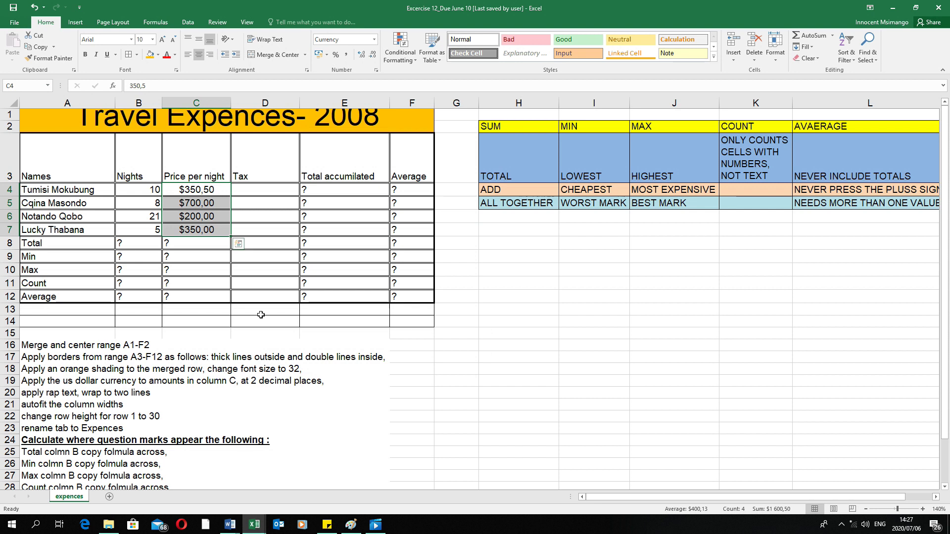
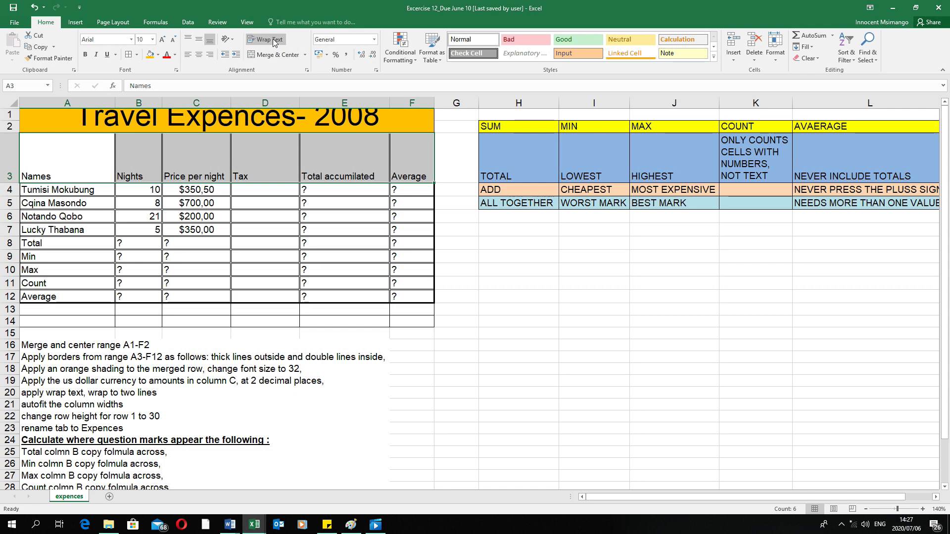
Wrap the header text in A3:F3 and narrow columns A, C, D and E so long headers break onto two lines.
click(273, 39)
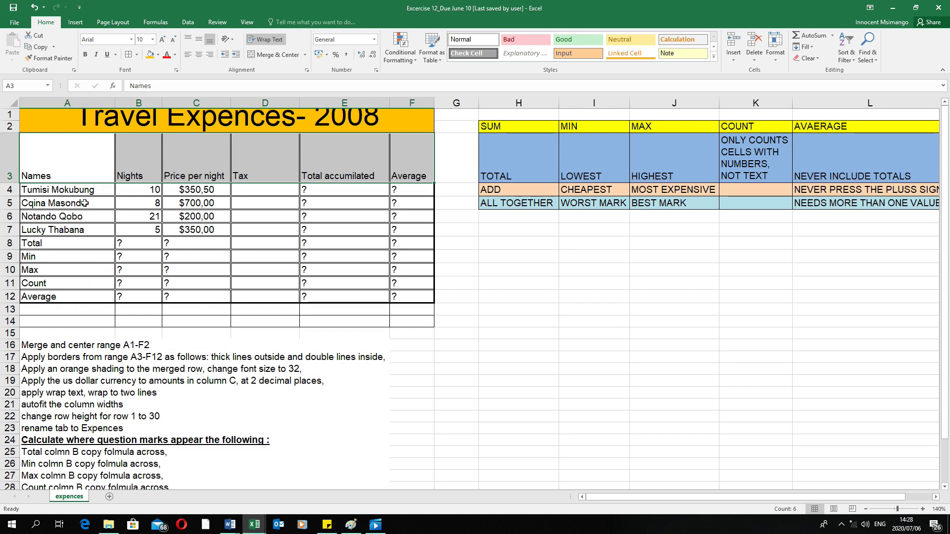
double_click(115, 104)
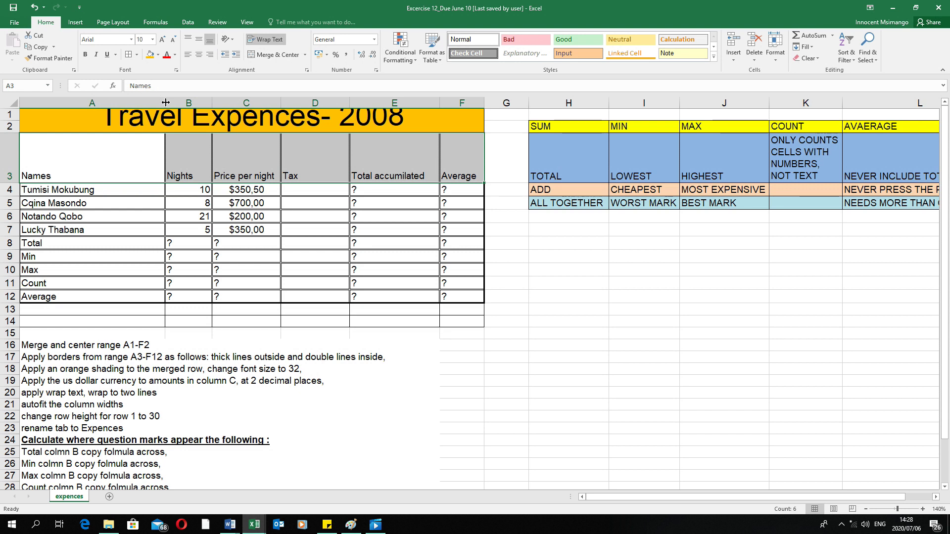
drag(166, 102, 101, 113)
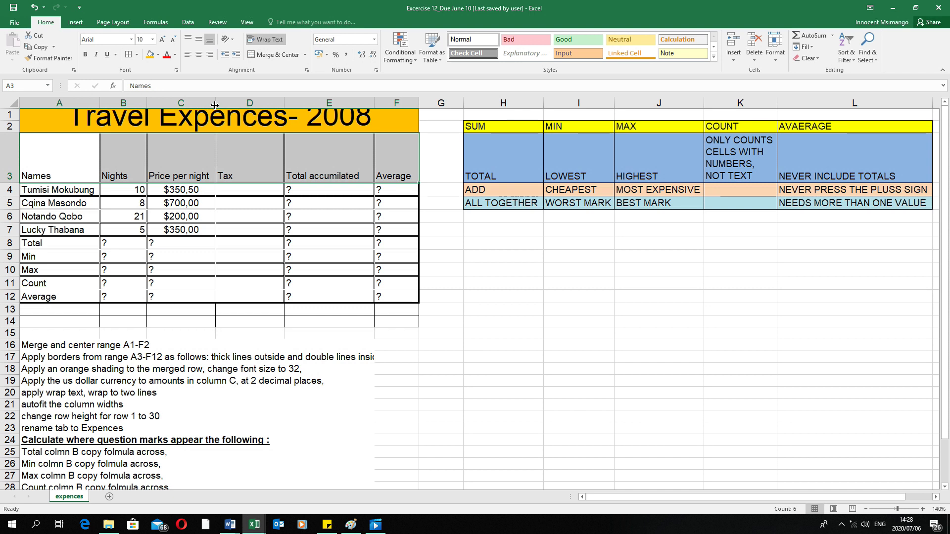
drag(215, 105, 202, 104)
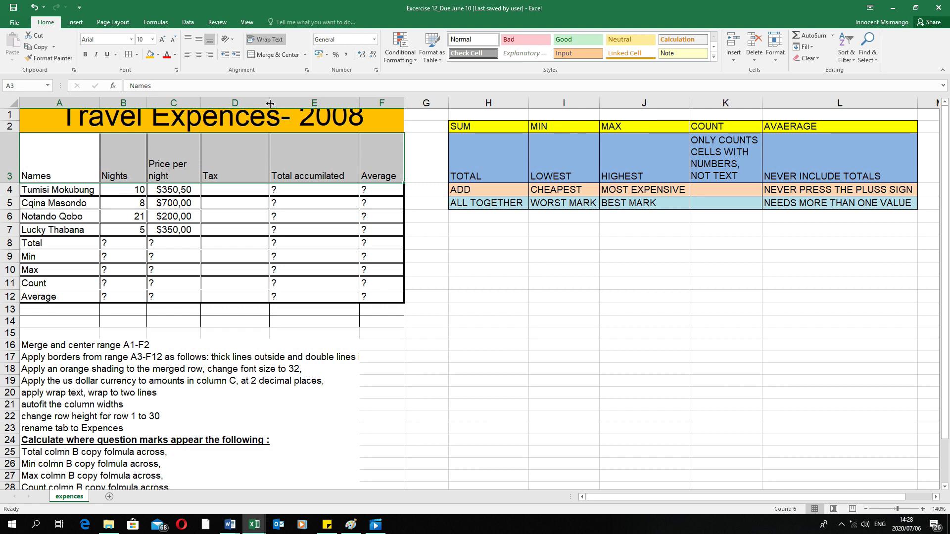
drag(270, 103, 246, 103)
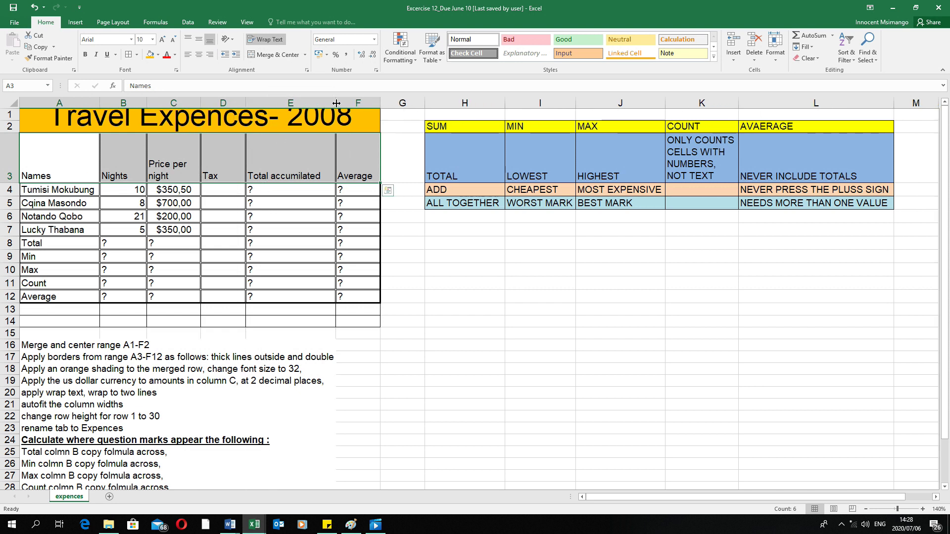
drag(336, 103, 315, 103)
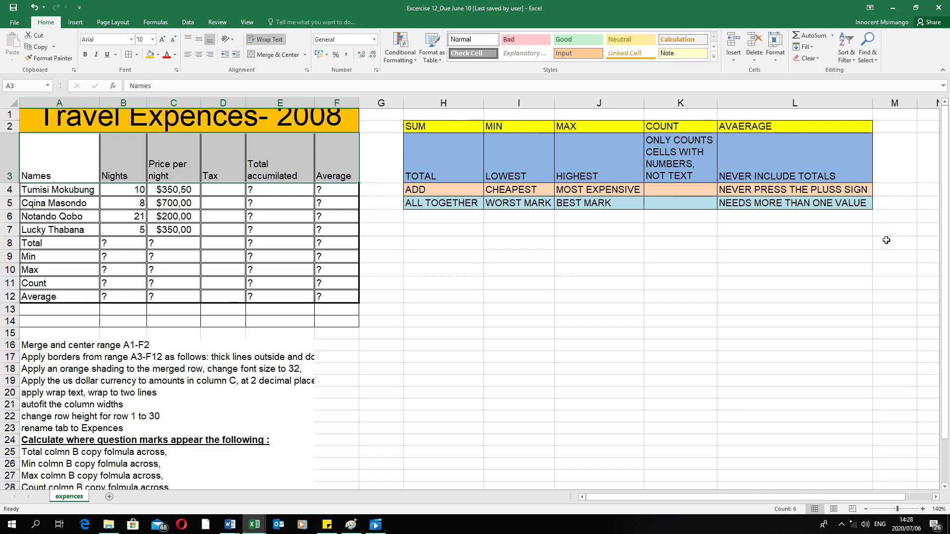
Enter the sample text "hg jhjhjkh hhi" in cell G1 so it overflows the column's width.
click(374, 114)
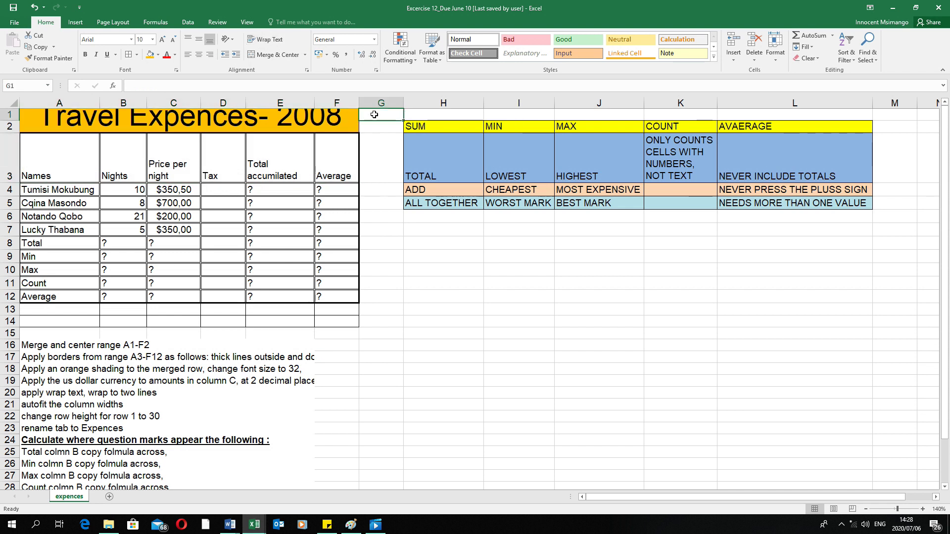
text(hg jhjhjkh)
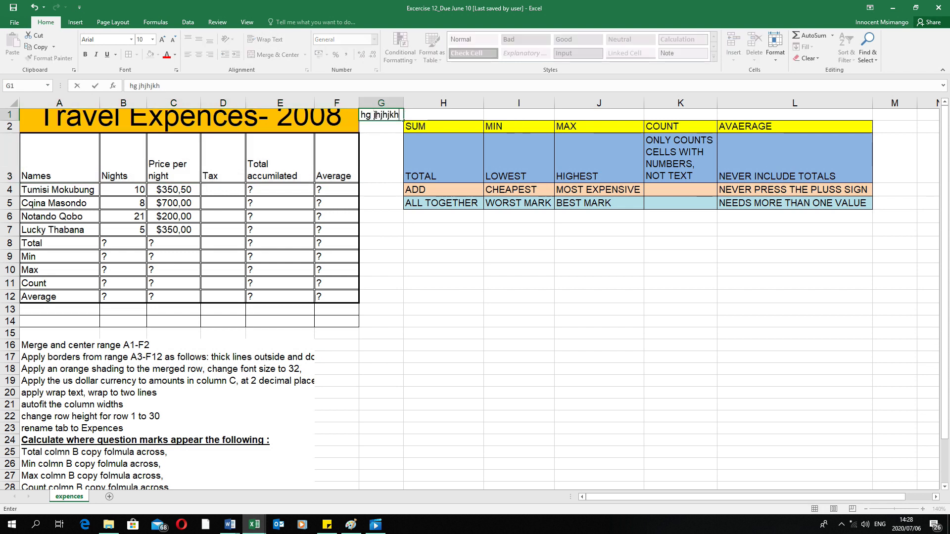
text( hhi)
key(Return)
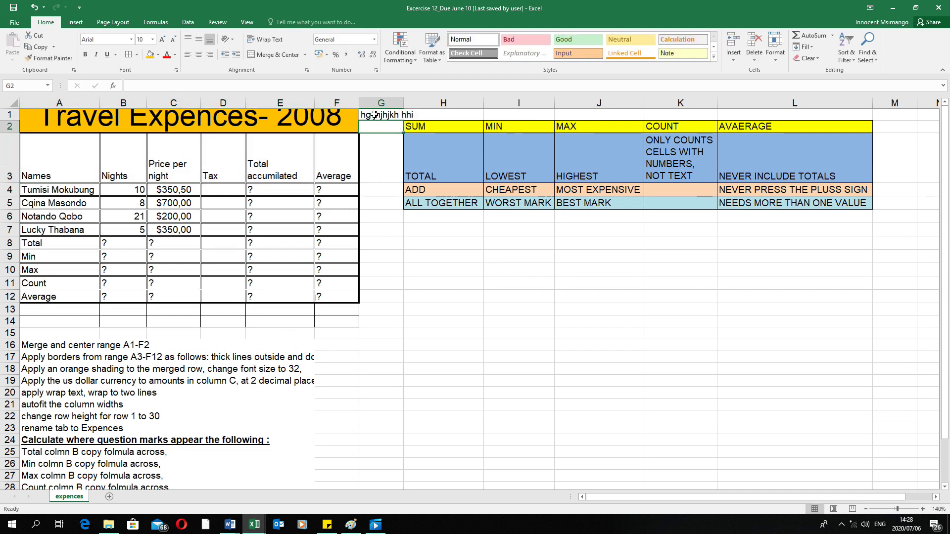
click(385, 104)
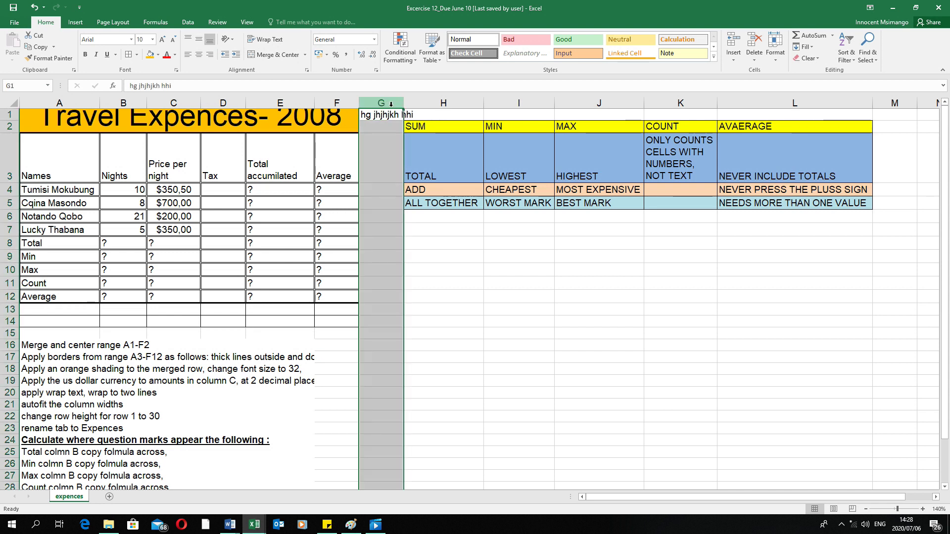
click(409, 101)
click(411, 101)
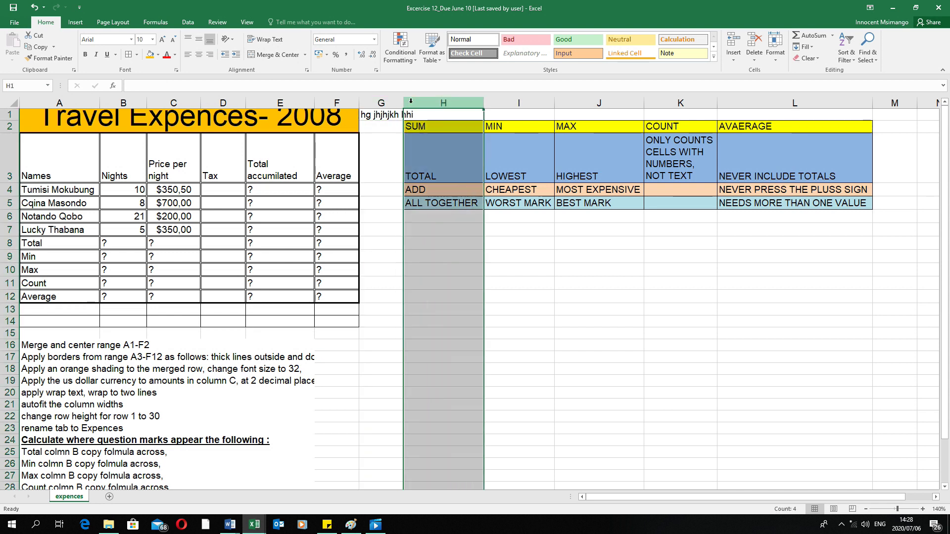
Try Wrap Text on the sample text in G1 and clear the cell's contents.
click(381, 115)
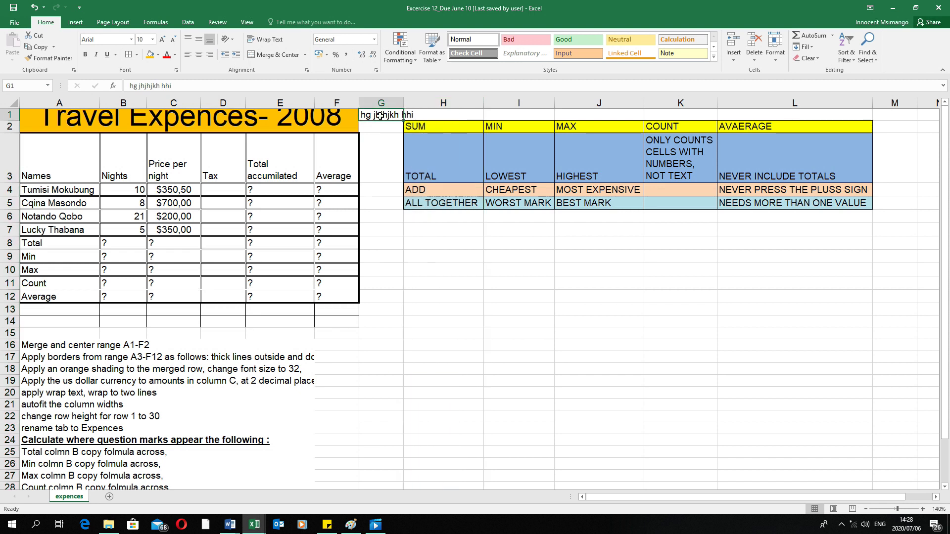
click(266, 39)
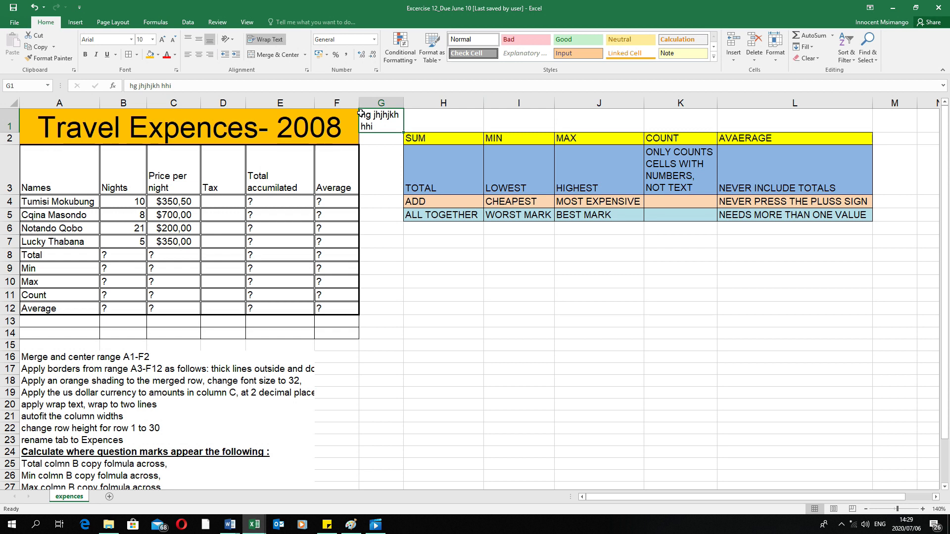
key(Delete)
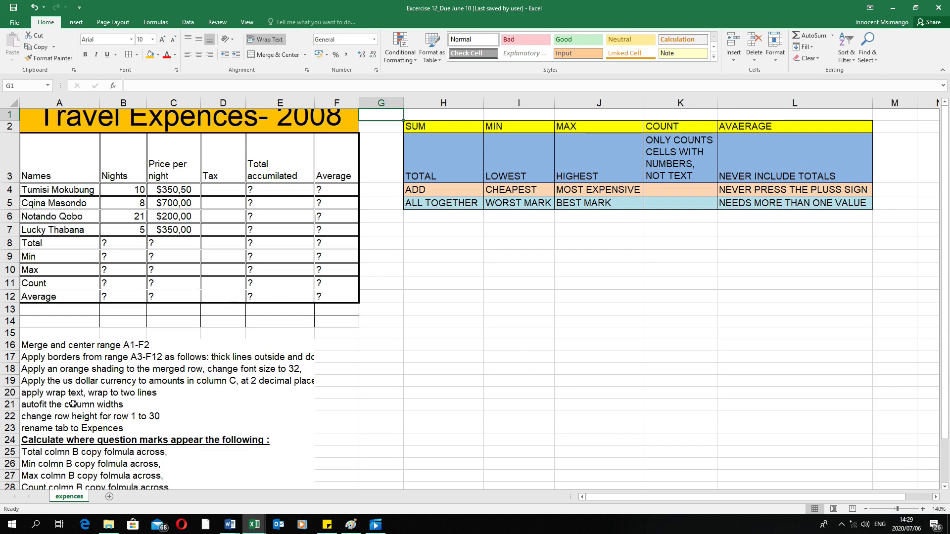
click(123, 103)
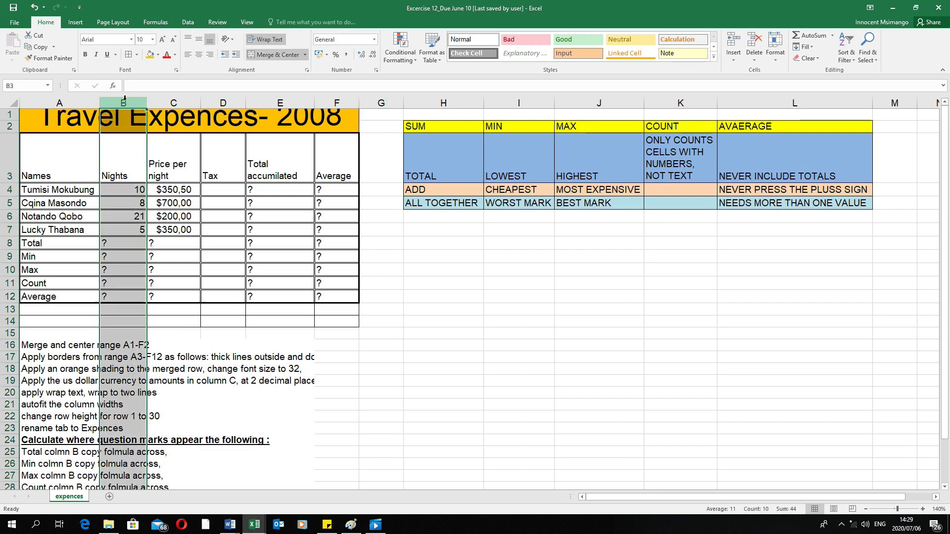
click(173, 103)
click(234, 102)
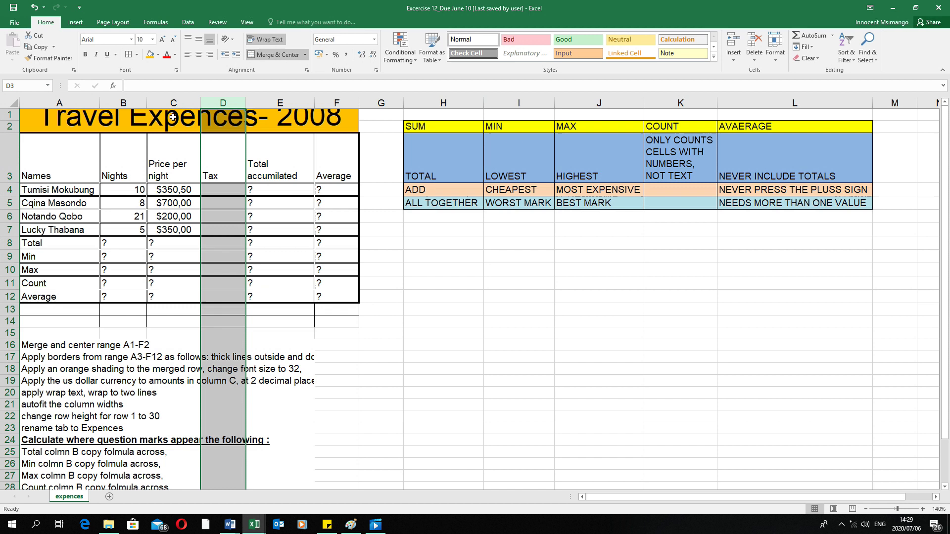
click(9, 164)
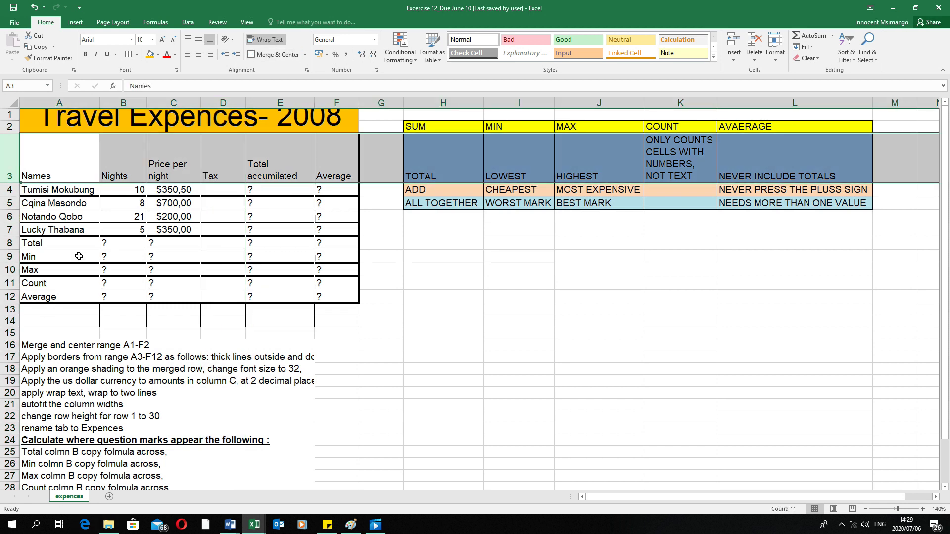
click(2, 115)
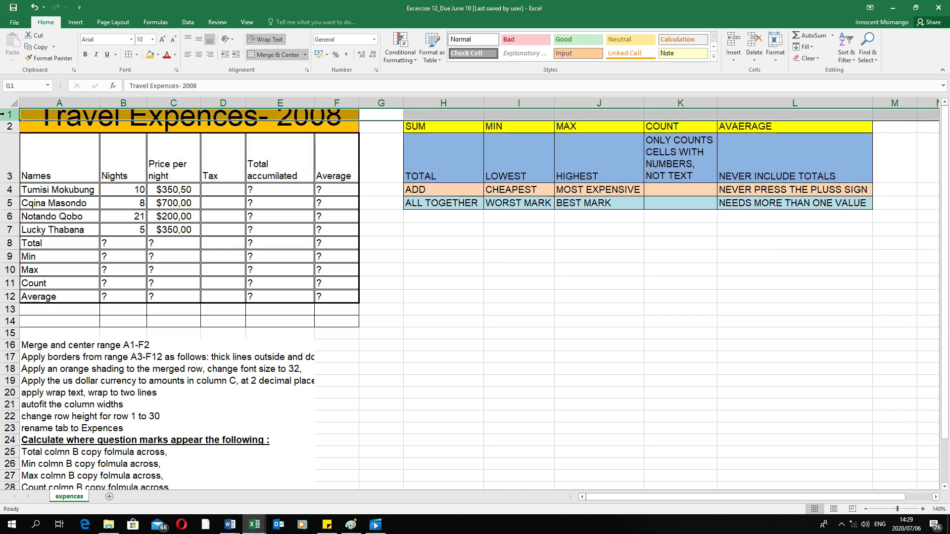
click(75, 130)
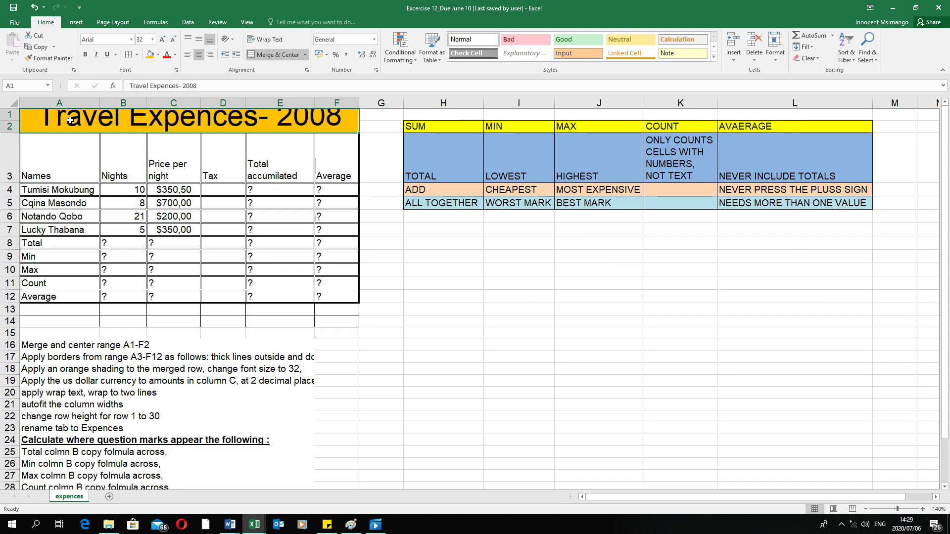
right_click(70, 121)
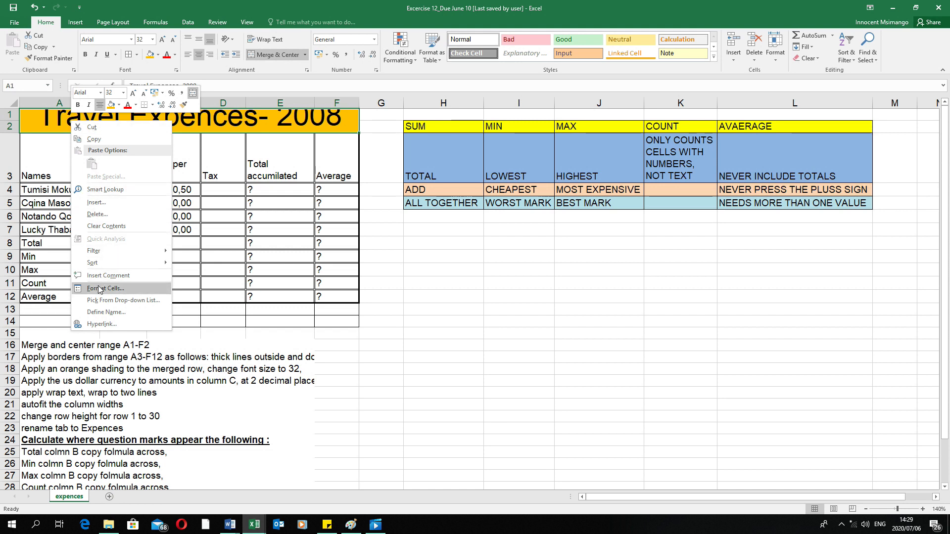
key(Escape)
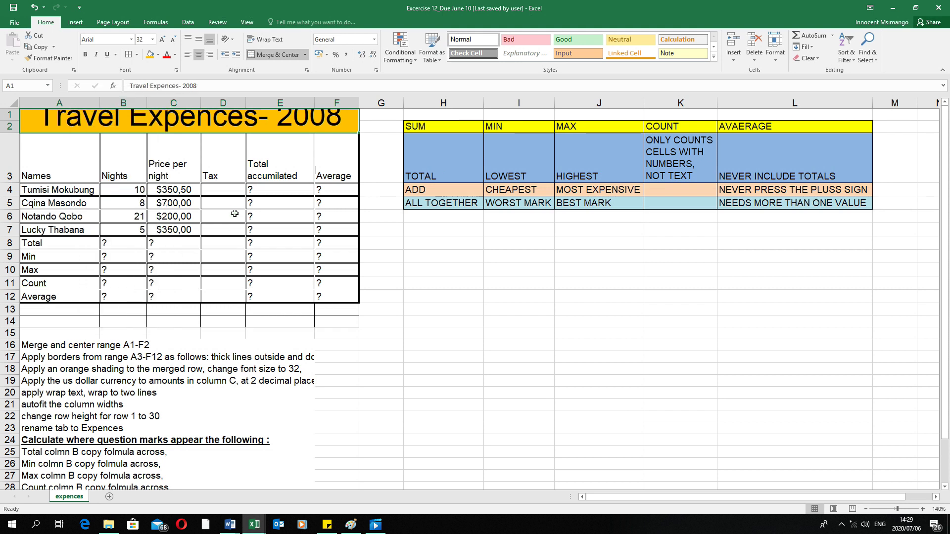
Set the height of row 1, which holds the Travel Expences title, to 30.
click(11, 116)
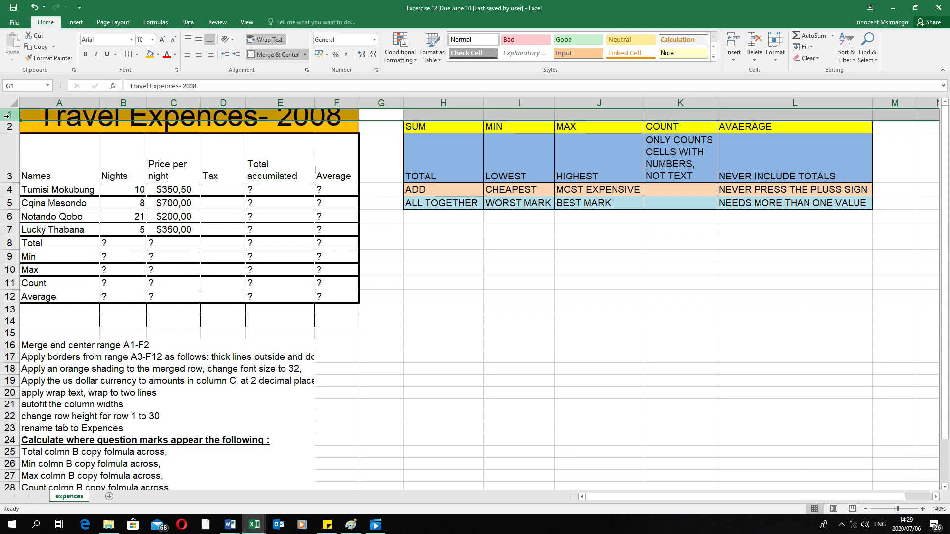
right_click(10, 118)
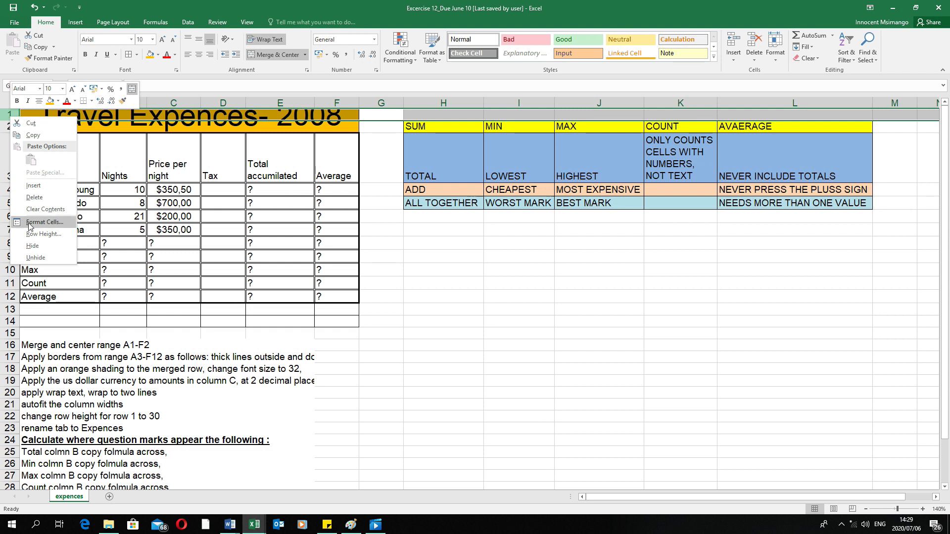
key(Escape)
right_click(5, 115)
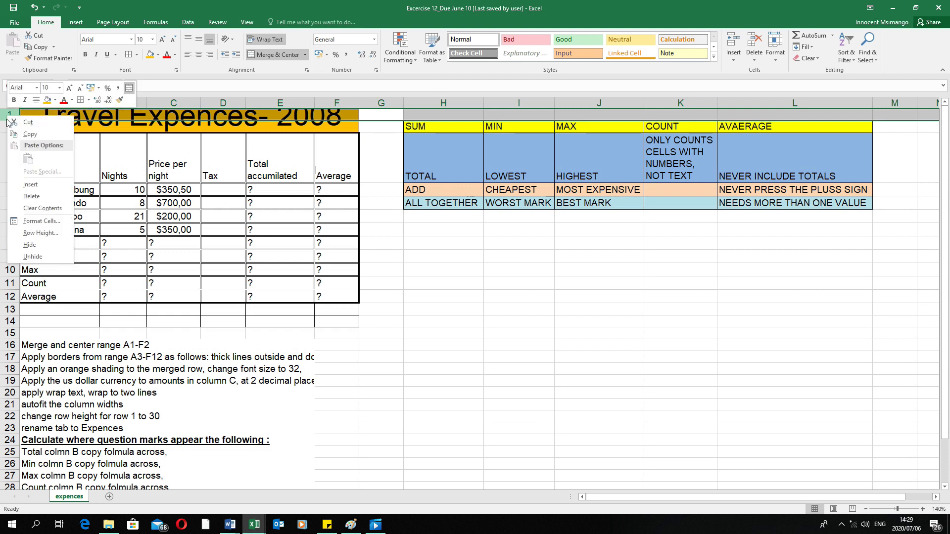
click(31, 241)
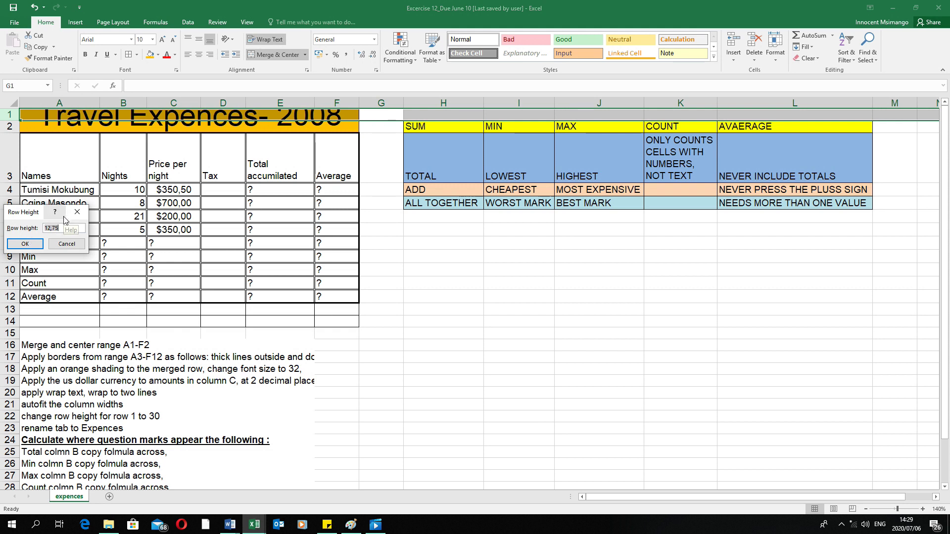
key(BackSpace)
key(Return)
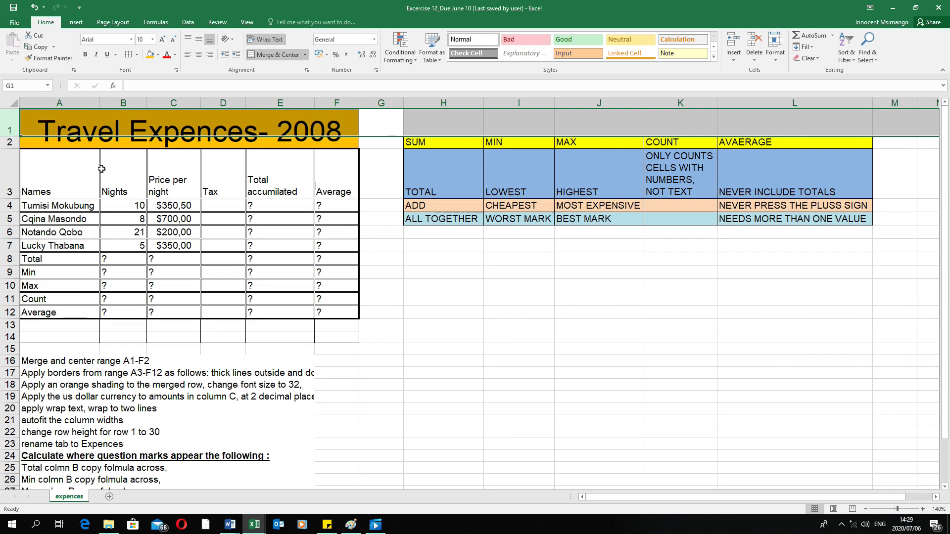
click(99, 144)
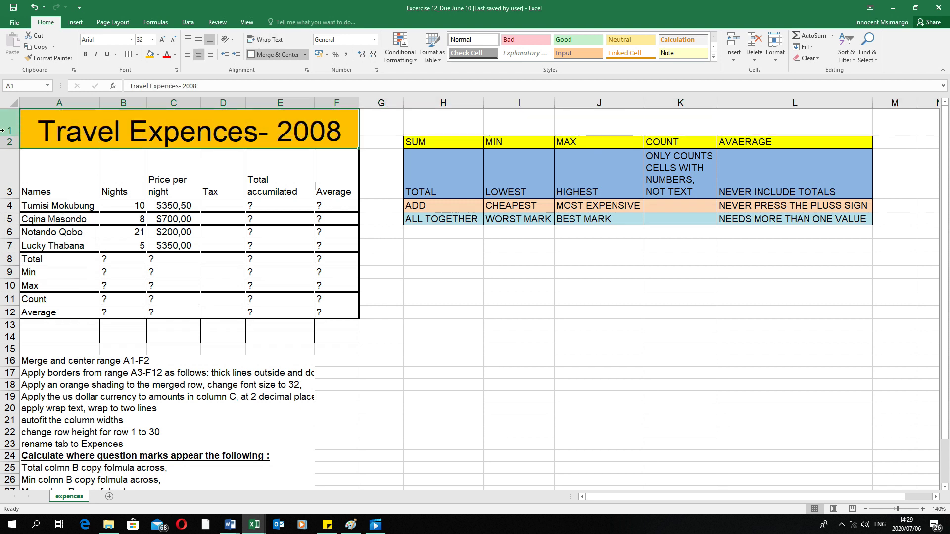
Try a row height of 50 for row 4 and undo the change.
drag(7, 121, 8, 142)
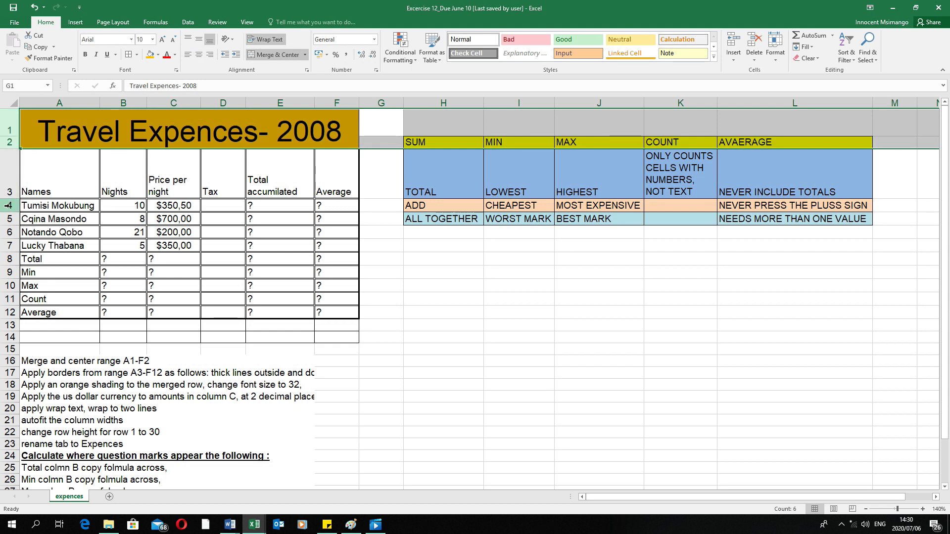
click(7, 205)
right_click(7, 206)
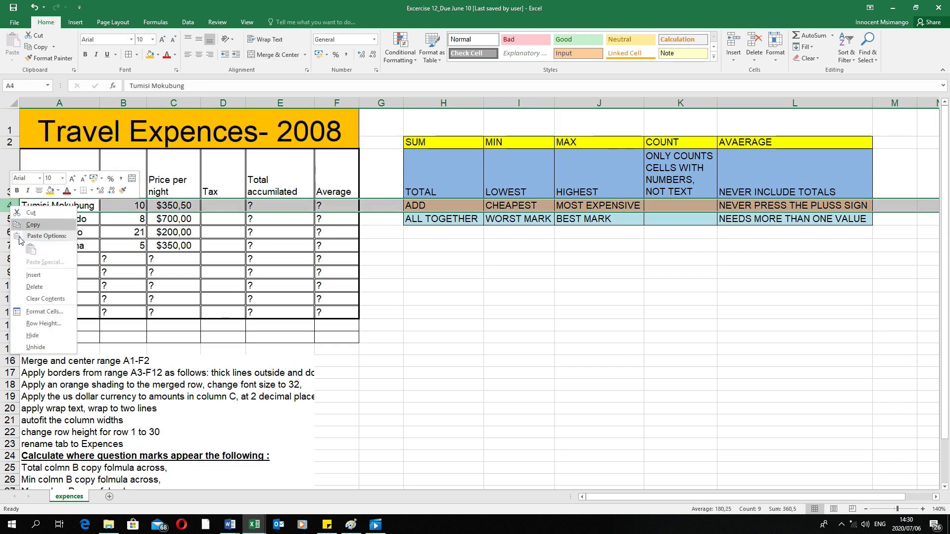
click(43, 323)
key(BackSpace)
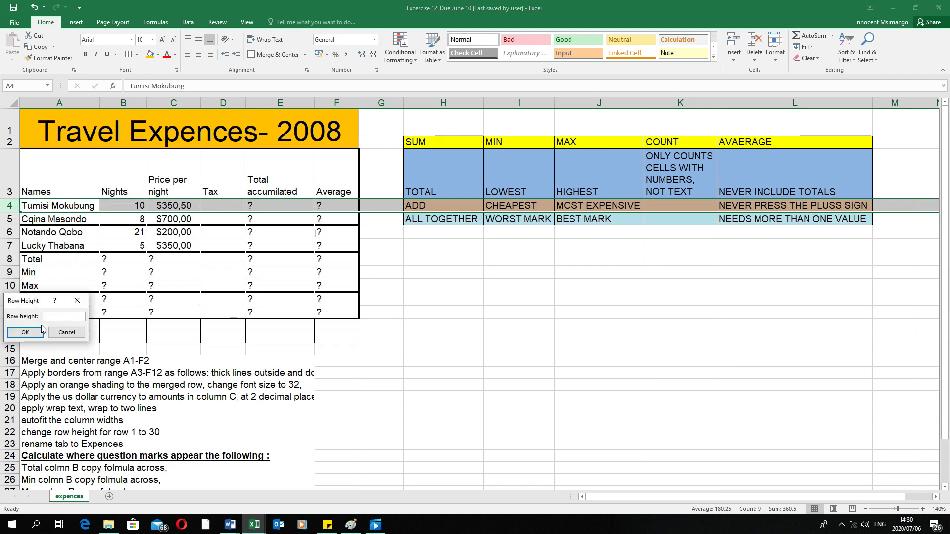
text(50)
click(42, 330)
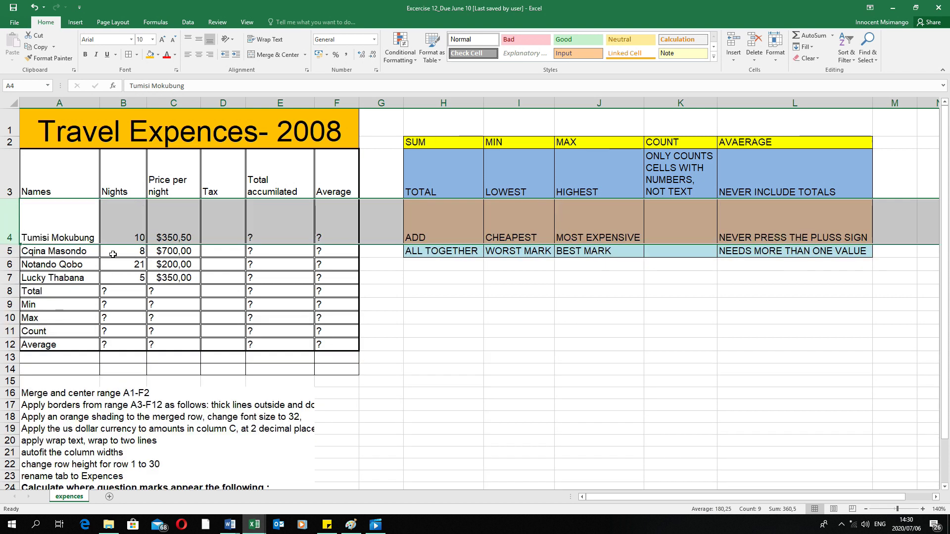
click(35, 7)
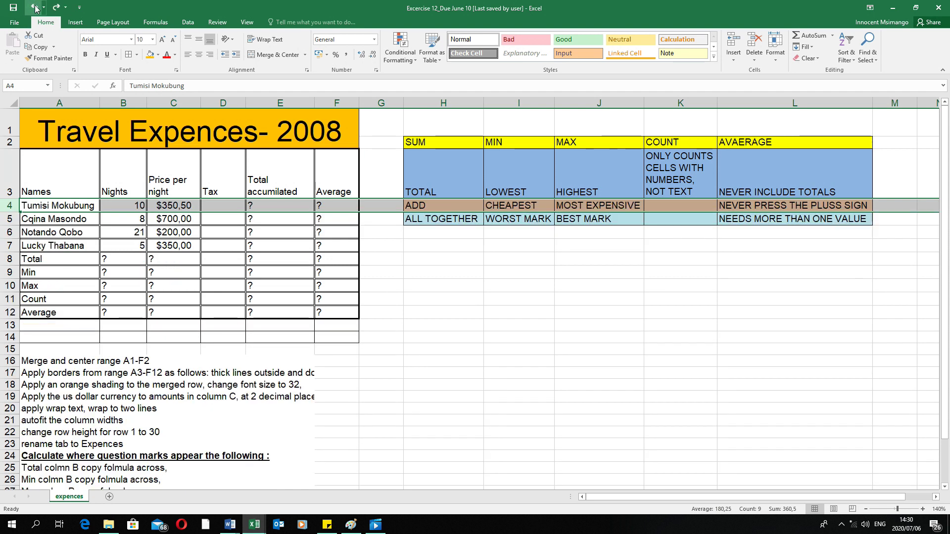
Set the width of column B, which holds the Nights values, to 11.
click(119, 103)
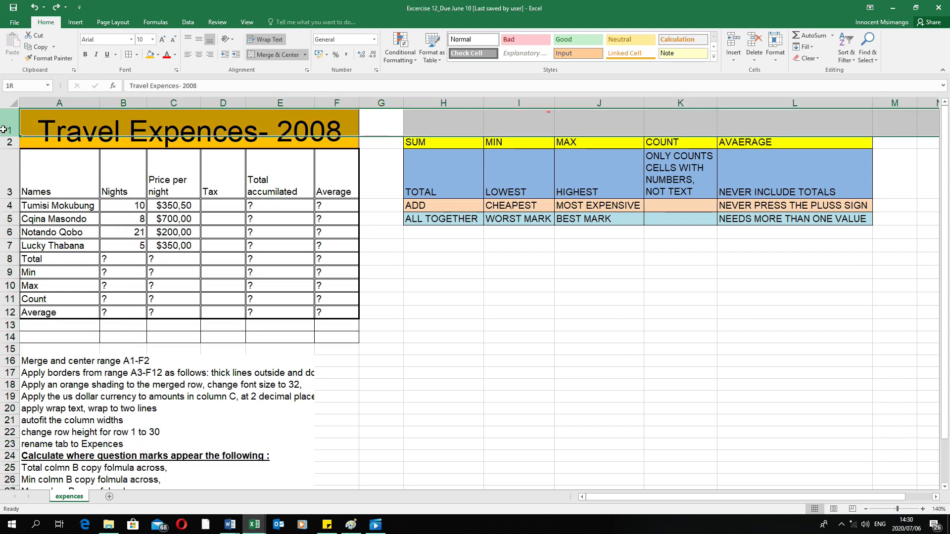
click(124, 104)
right_click(124, 104)
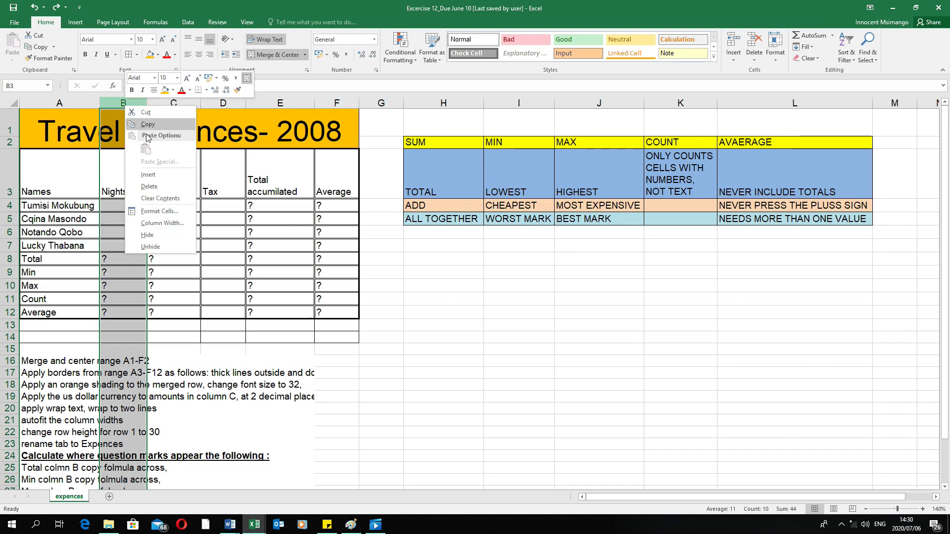
click(161, 223)
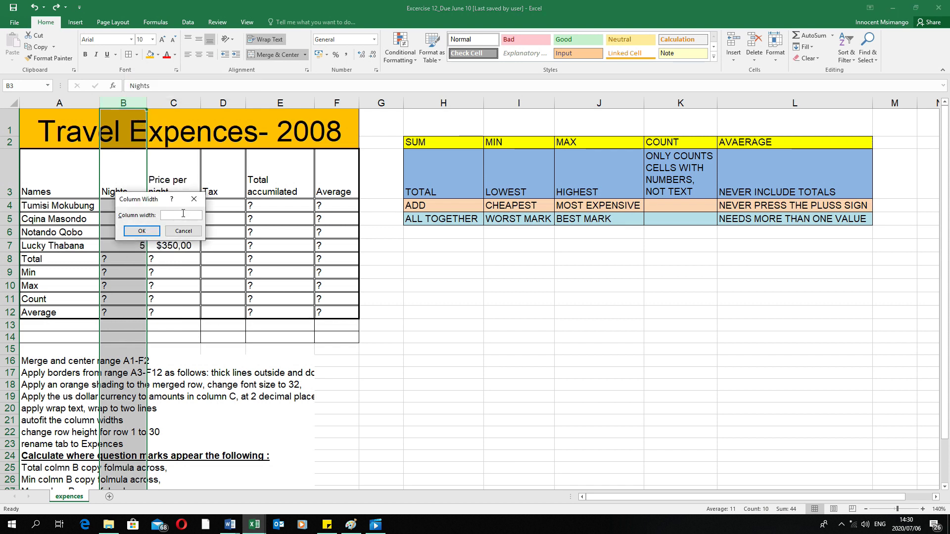
text(11)
key(Return)
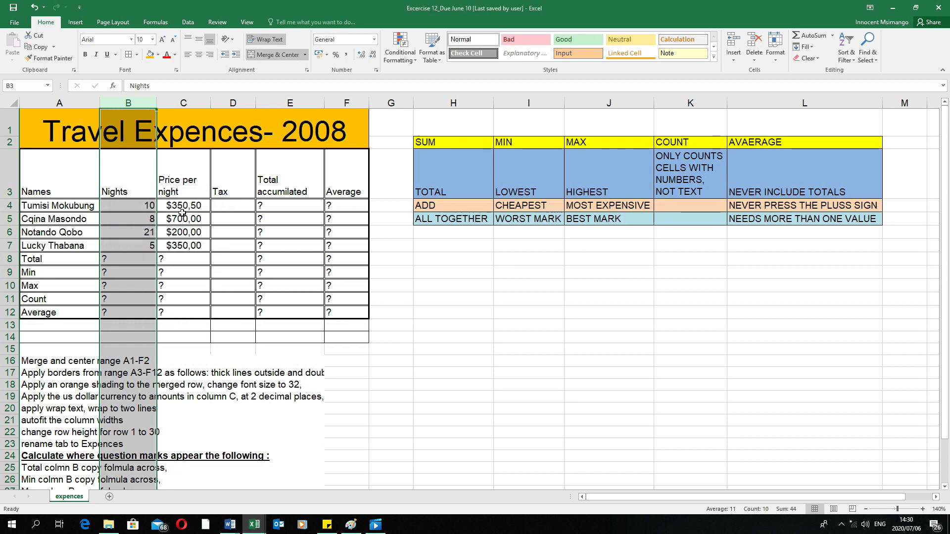
click(246, 357)
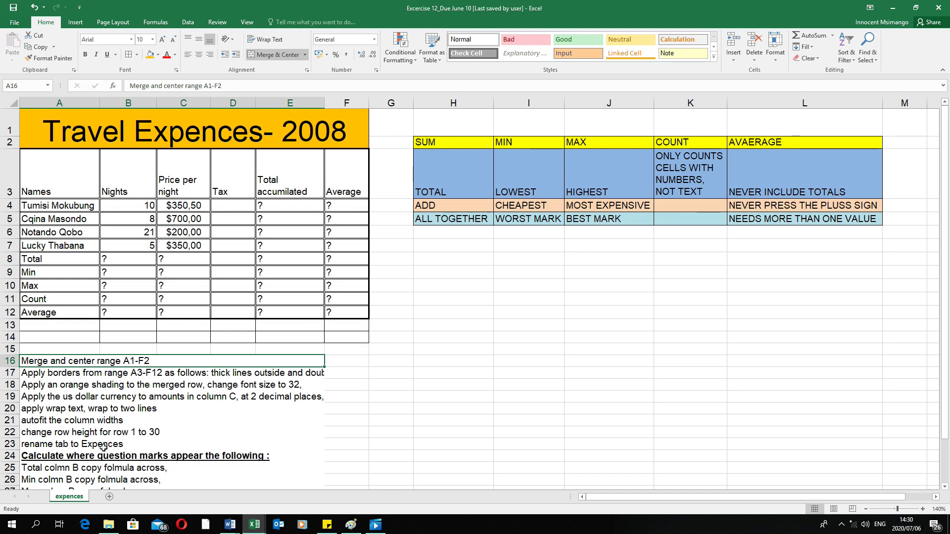
Rename the expences worksheet tab as "change".
double_click(76, 497)
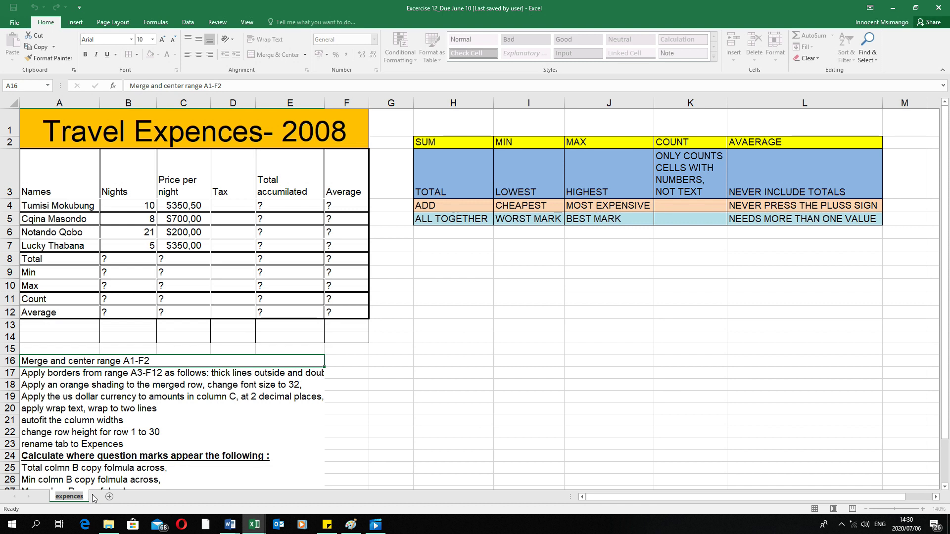
key(BackSpace)
key(BackSpace)
key(BackSpace)
key(BackSpace)
key(BackSpace)
key(BackSpace)
key(BackSpace)
key(BackSpace)
text(ch)
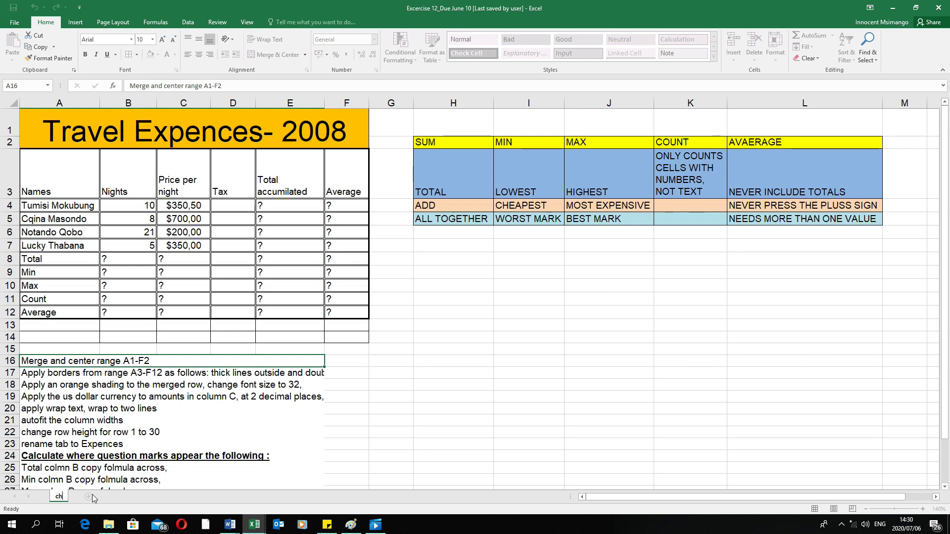
text(ange)
click(429, 326)
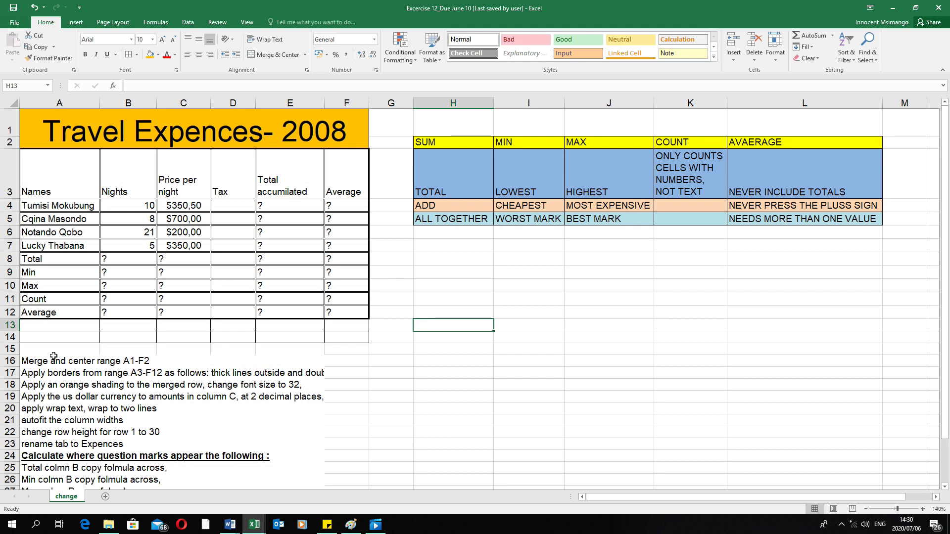
right_click(64, 497)
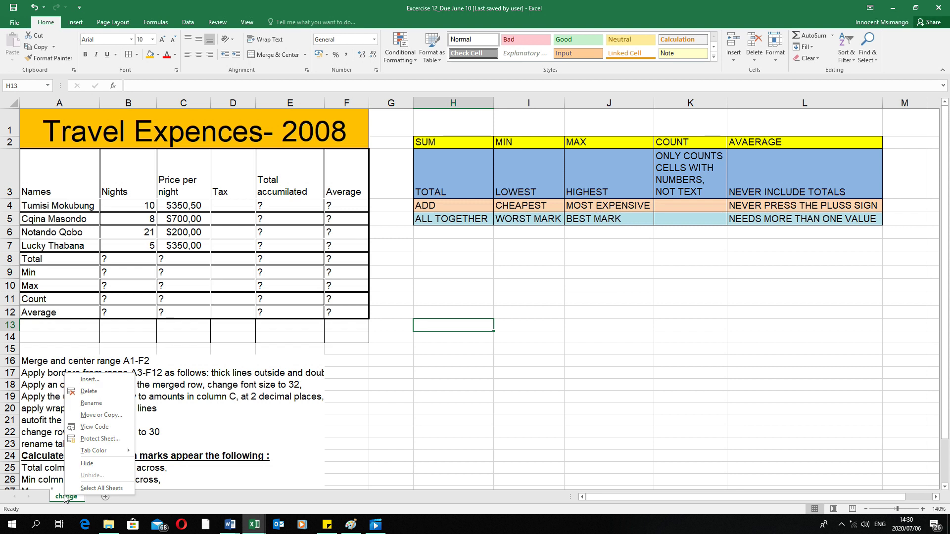
click(101, 404)
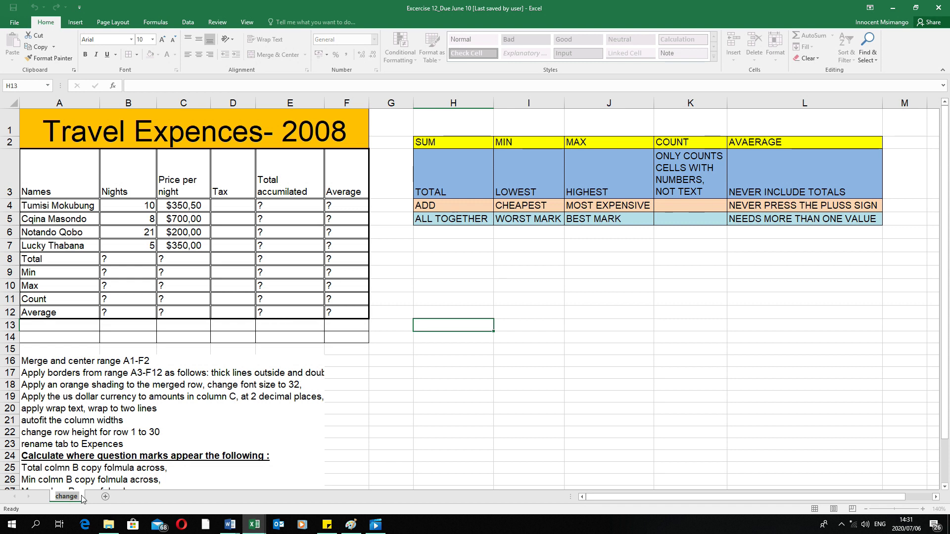
click(423, 350)
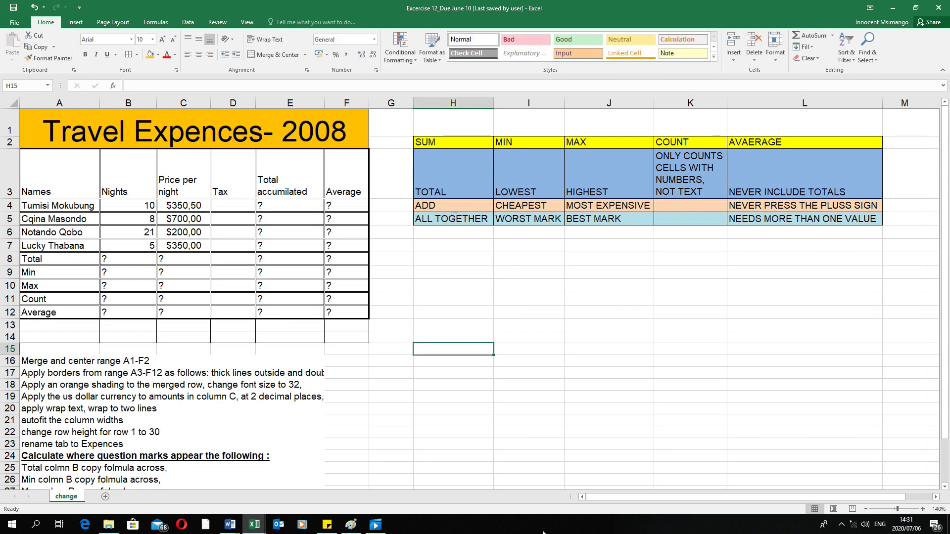
mouse_move(381, 525)
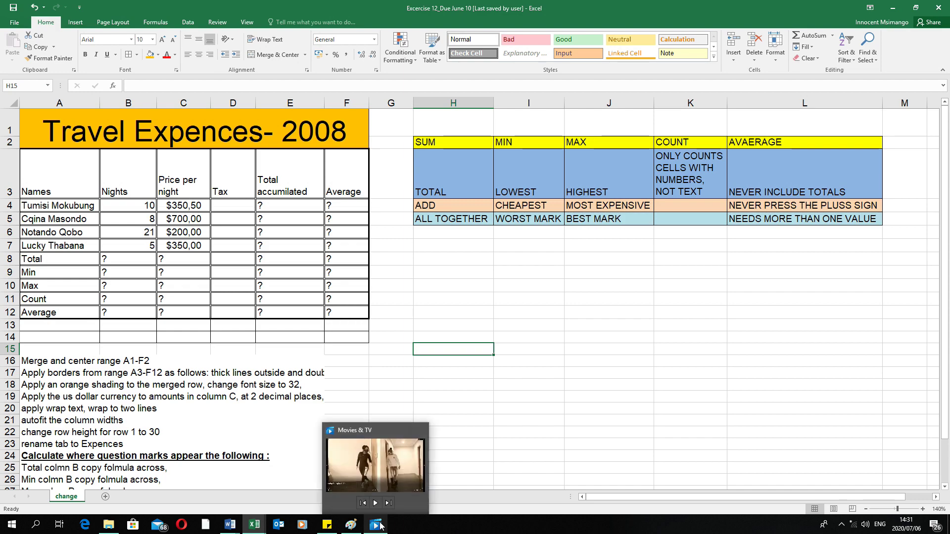